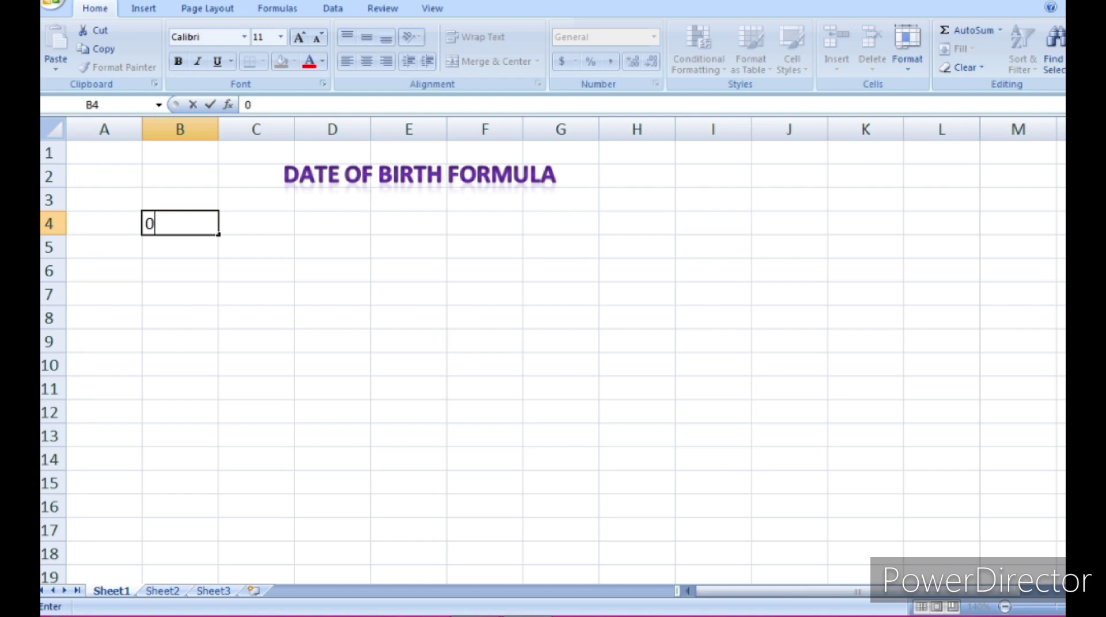
Step: Enter the birth date 08/07/2000 in cell B4
key("BackSpace")
type("0")
type("7")
type("/08")
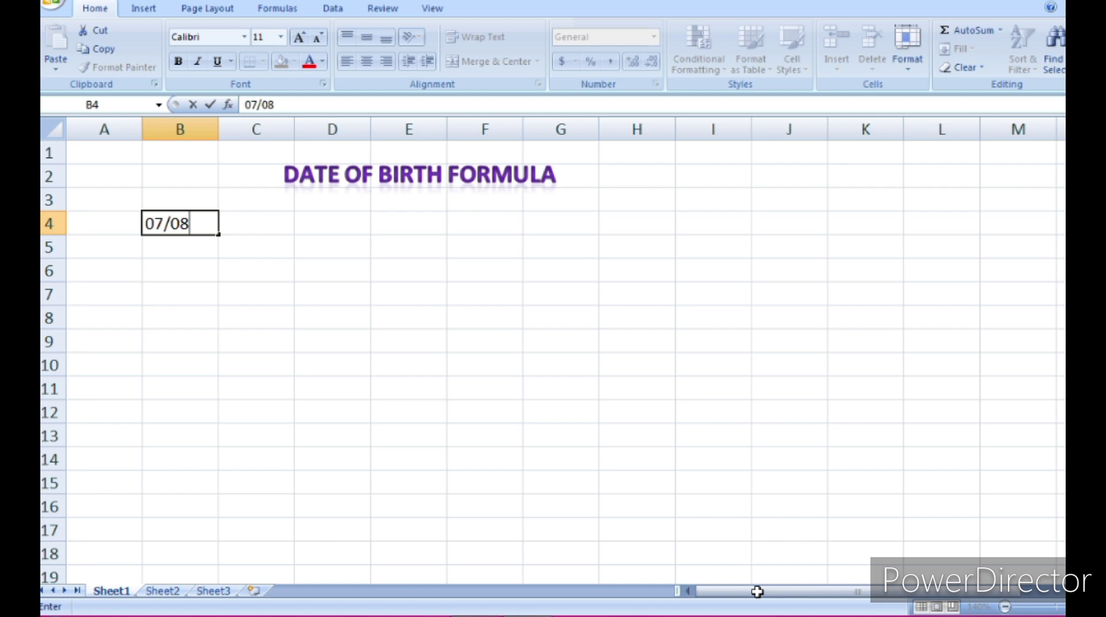
key("BackSpace")
key("BackSpace")
key("BackSpace")
key("BackSpace")
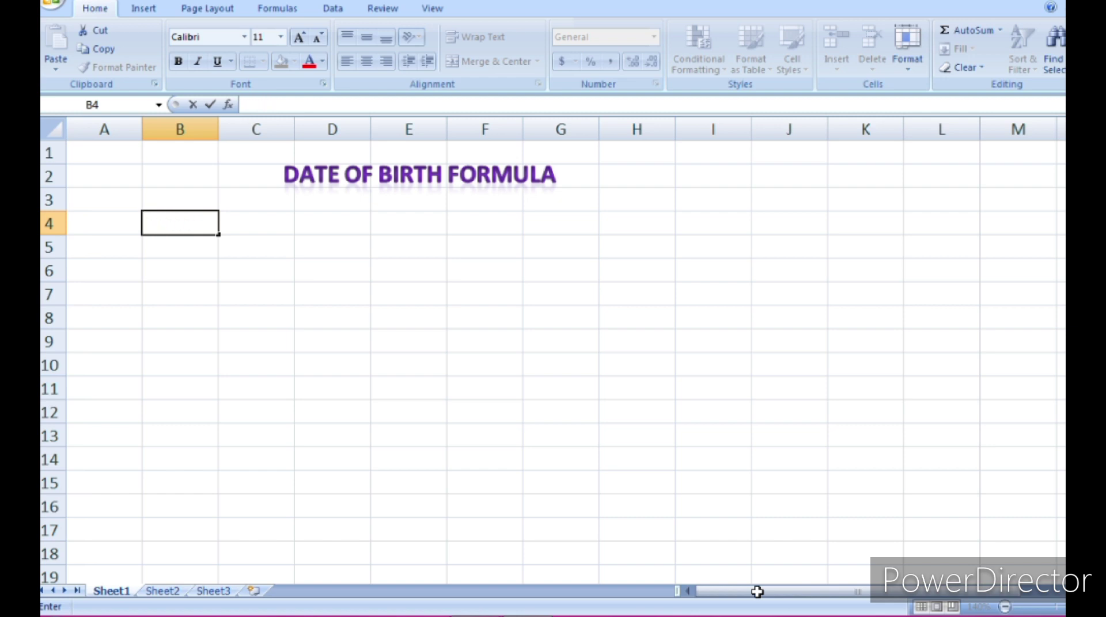
type("08/07/")
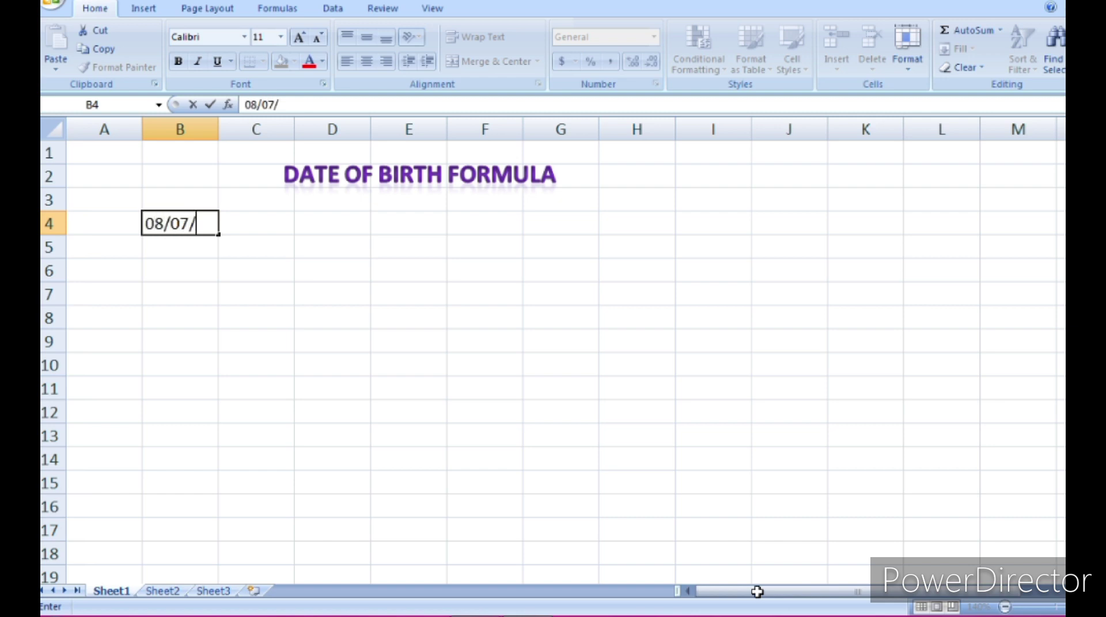
type("2")
type("000")
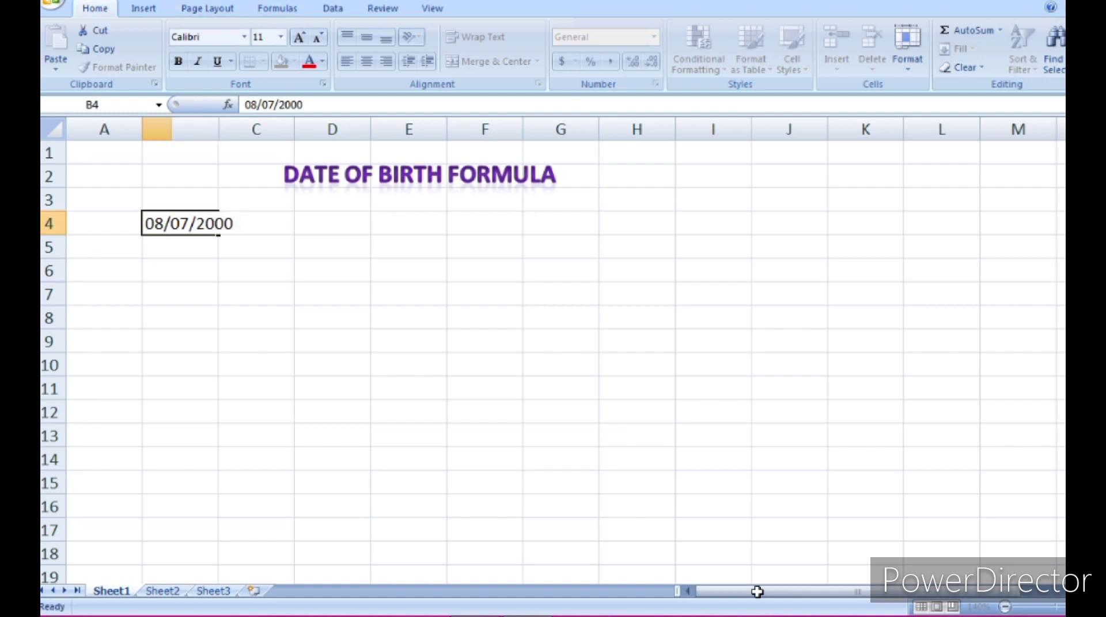
key("Return")
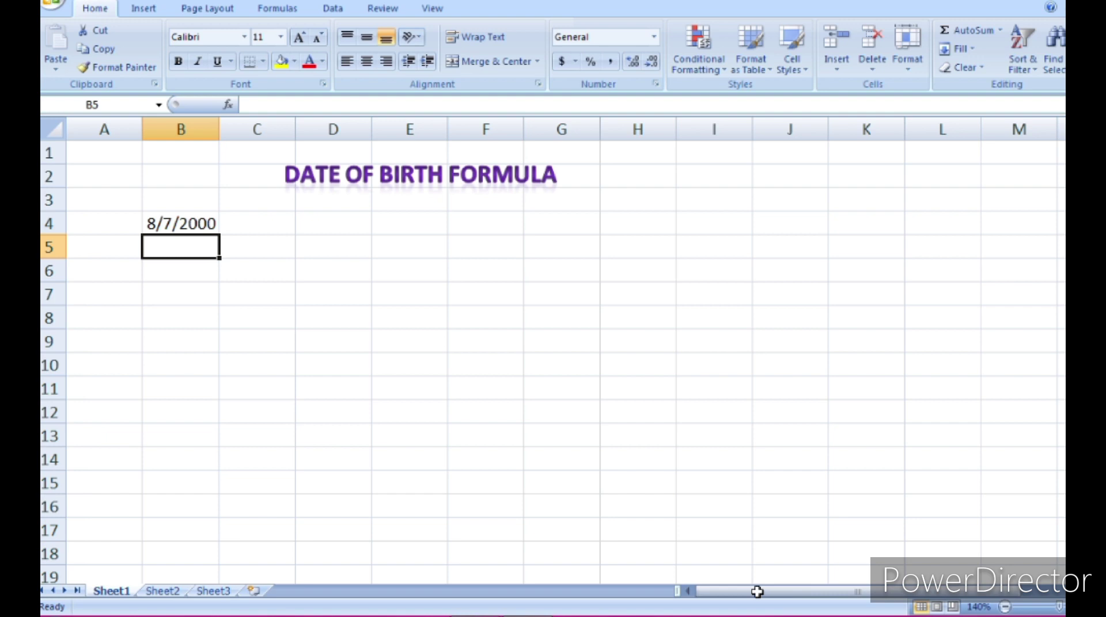
Step: Add the labels year, Month and Day in B5:B7
type("year")
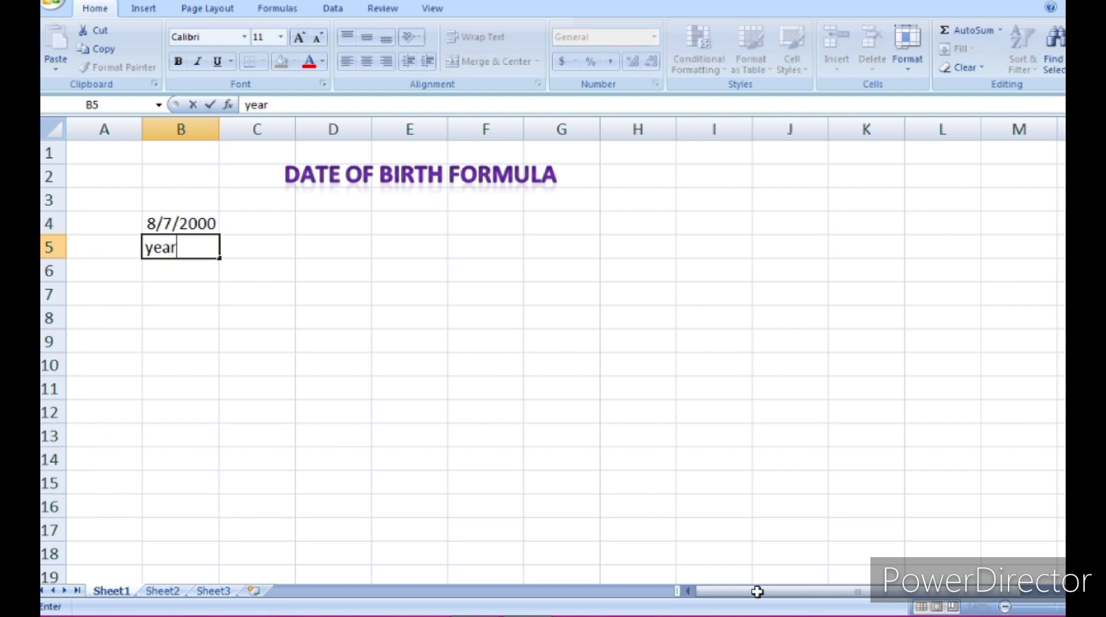
key("Return")
type("mo")
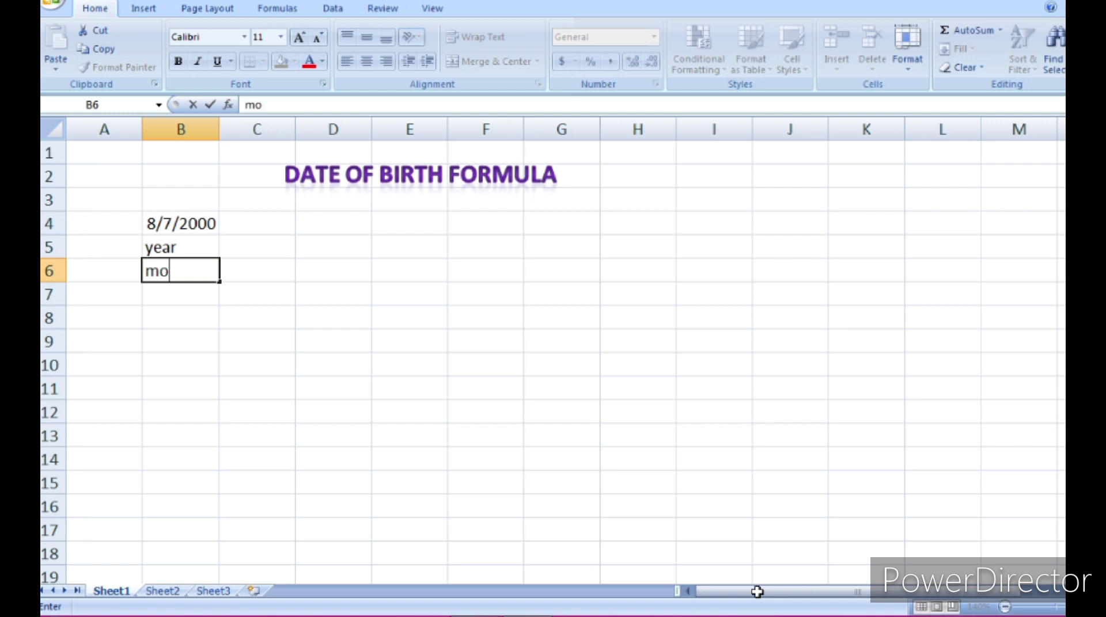
key("BackSpace")
key("BackSpace")
type("Month")
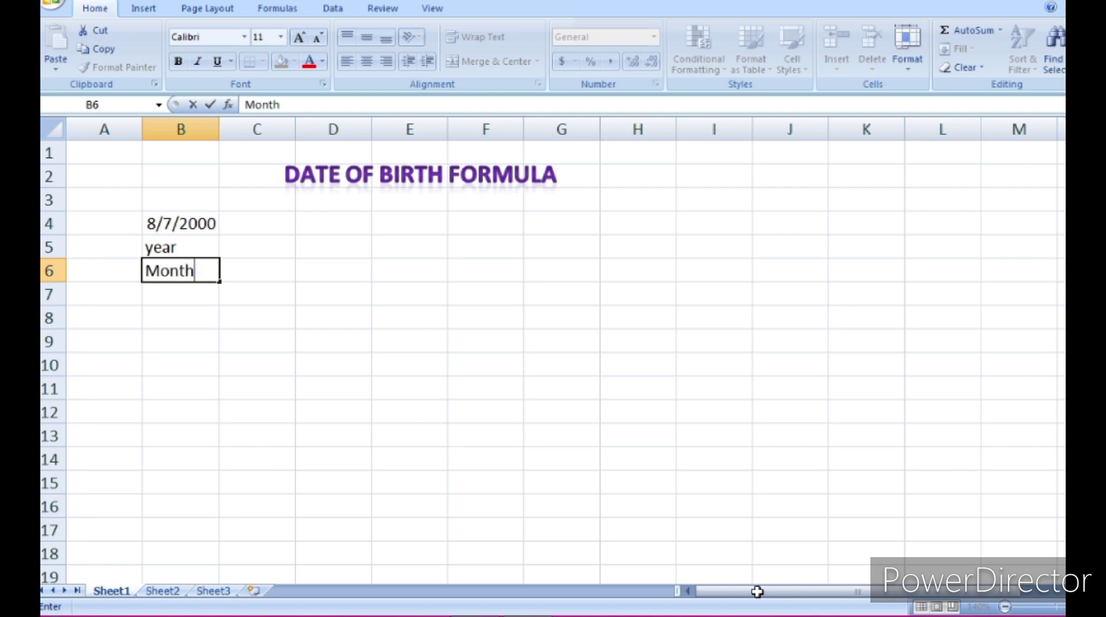
key("Return")
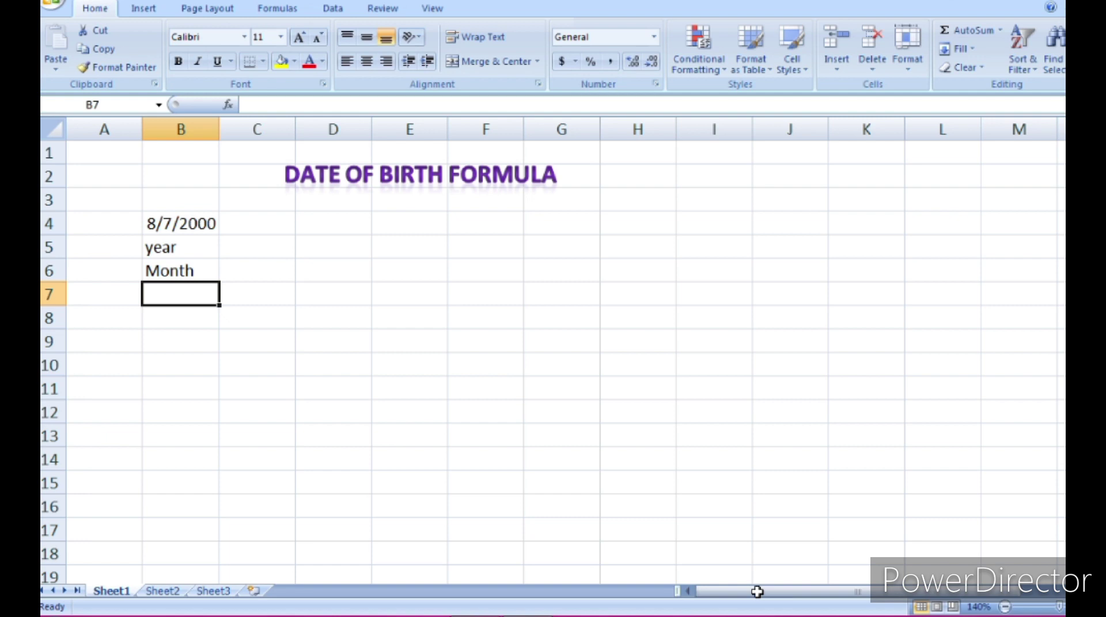
type("Day")
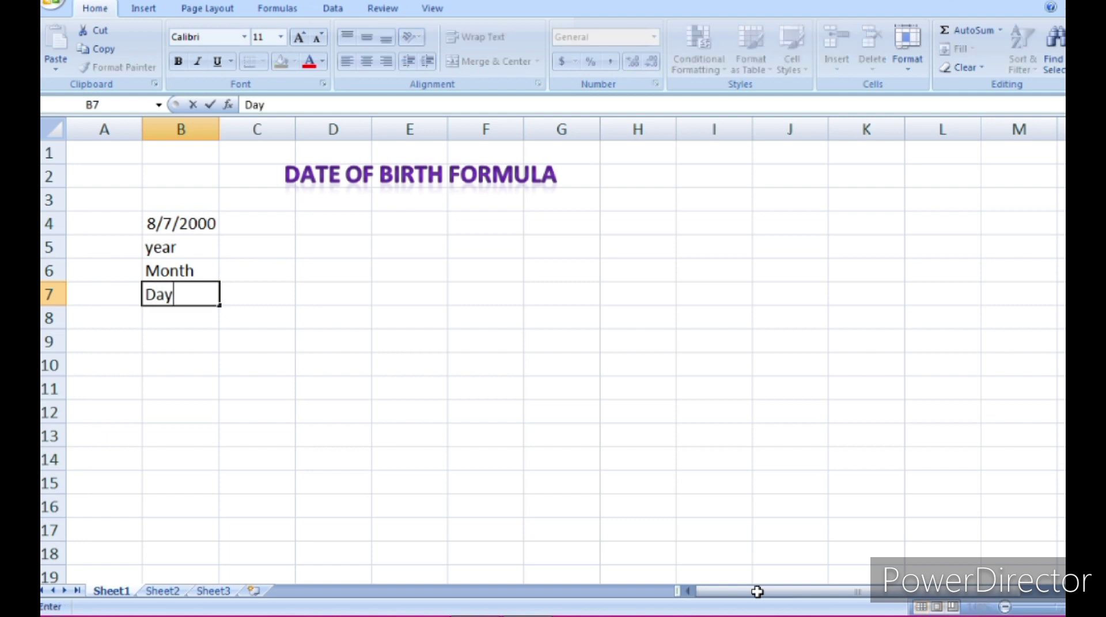
key("Return")
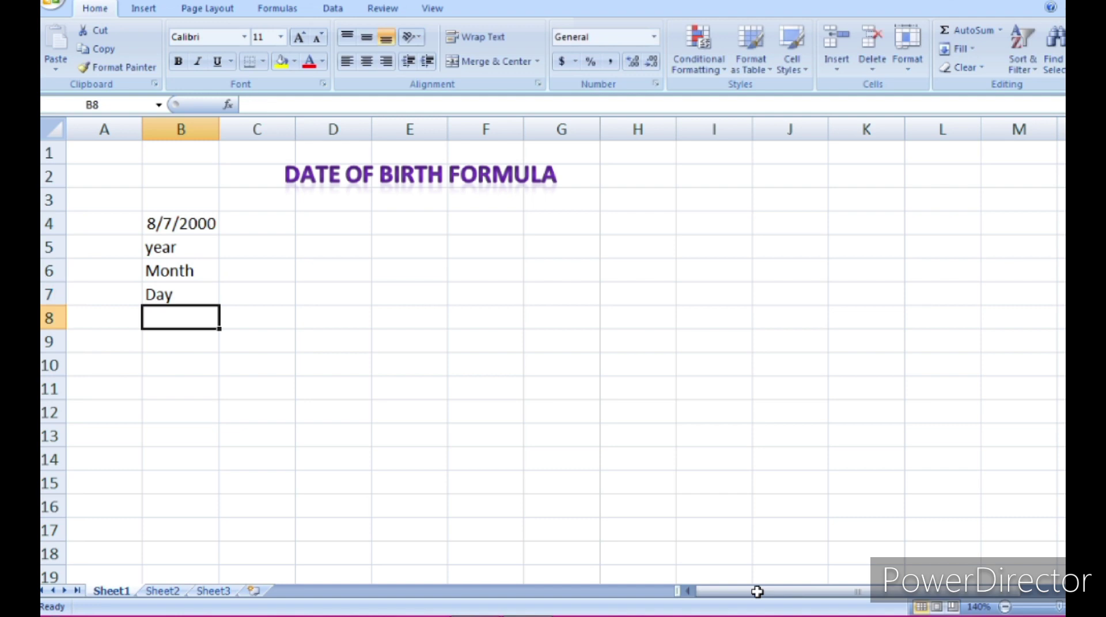
Step: Change the B7 label to date and put day in B8
type("Date")
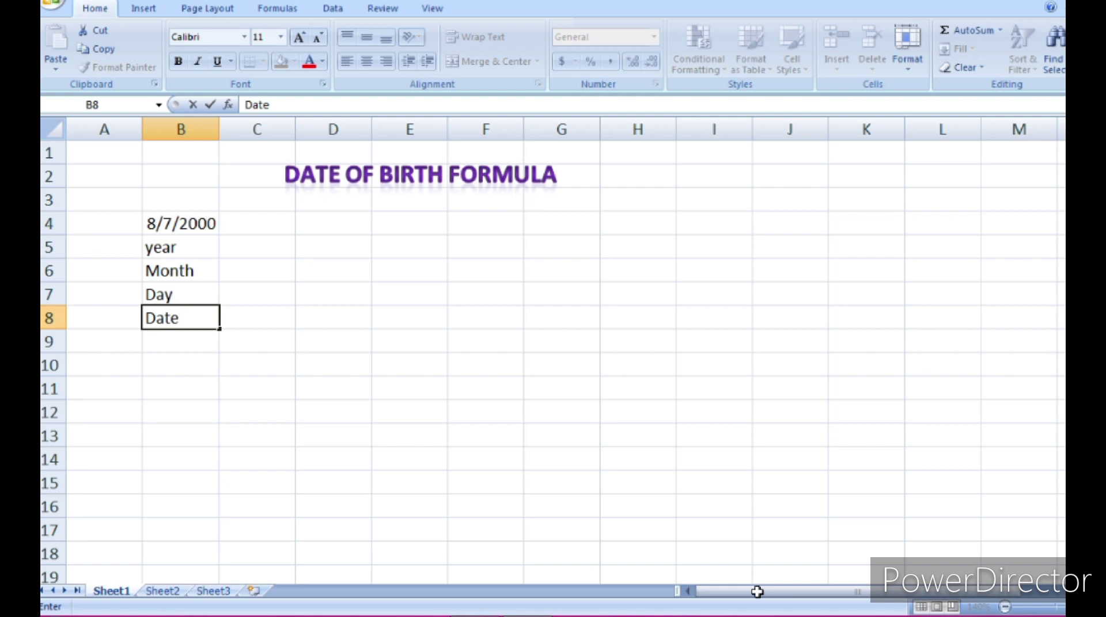
key("Up")
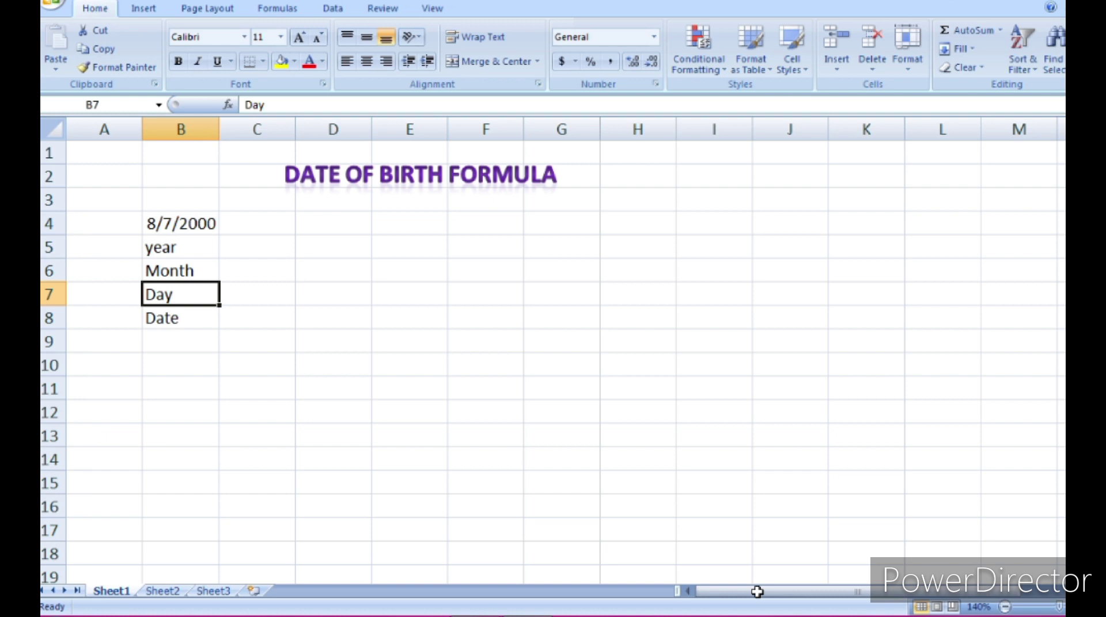
key("Delete")
type("date")
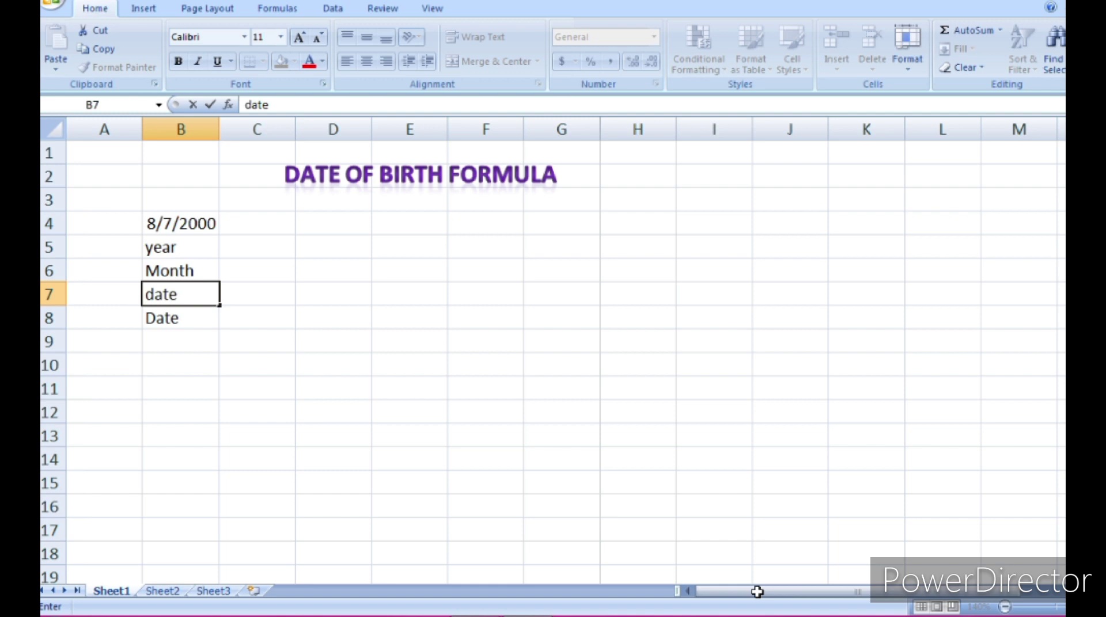
key("Return")
type("day")
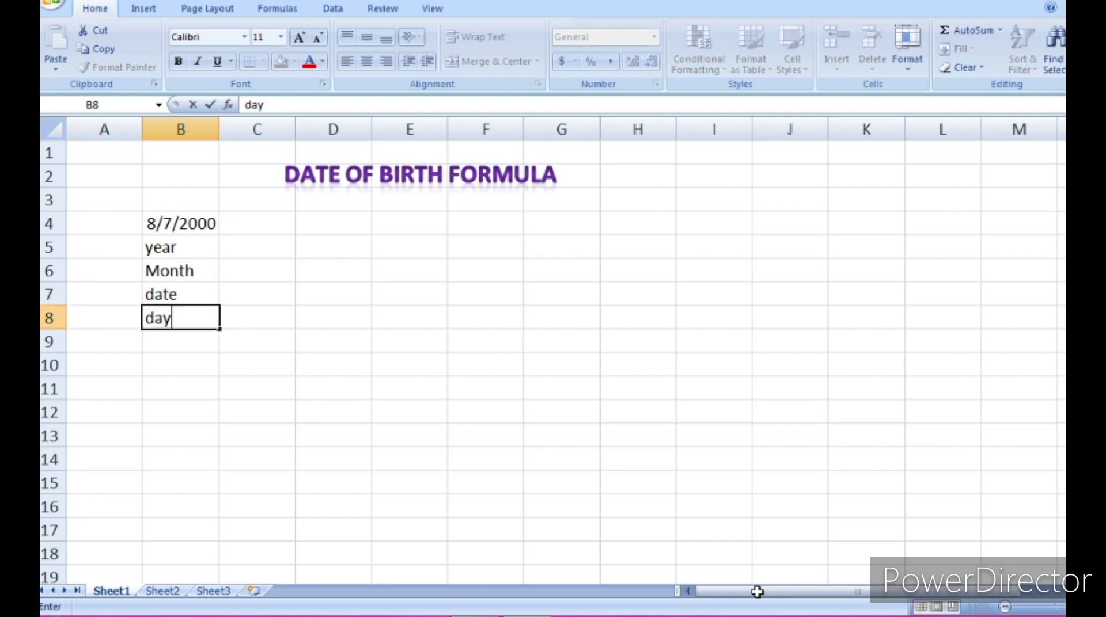
key("Return")
key("Down")
key("Right")
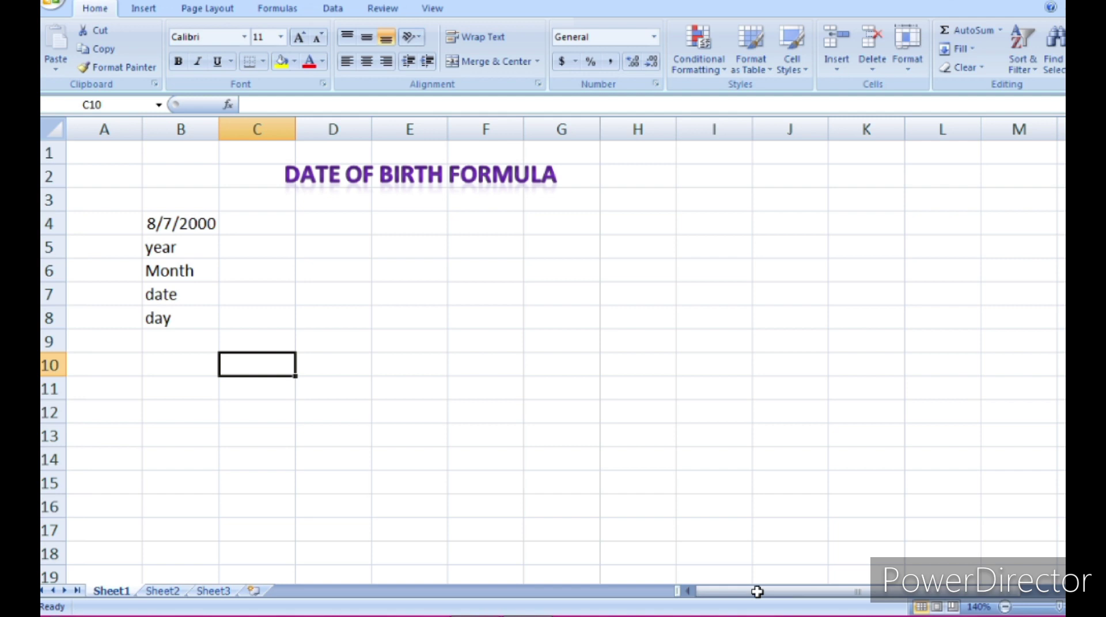
Step: Enter =DATEDIF(B4,TODAY(),"y") in C5 so it shows the age of 22 years
key("Up")
key("Up")
key("Up")
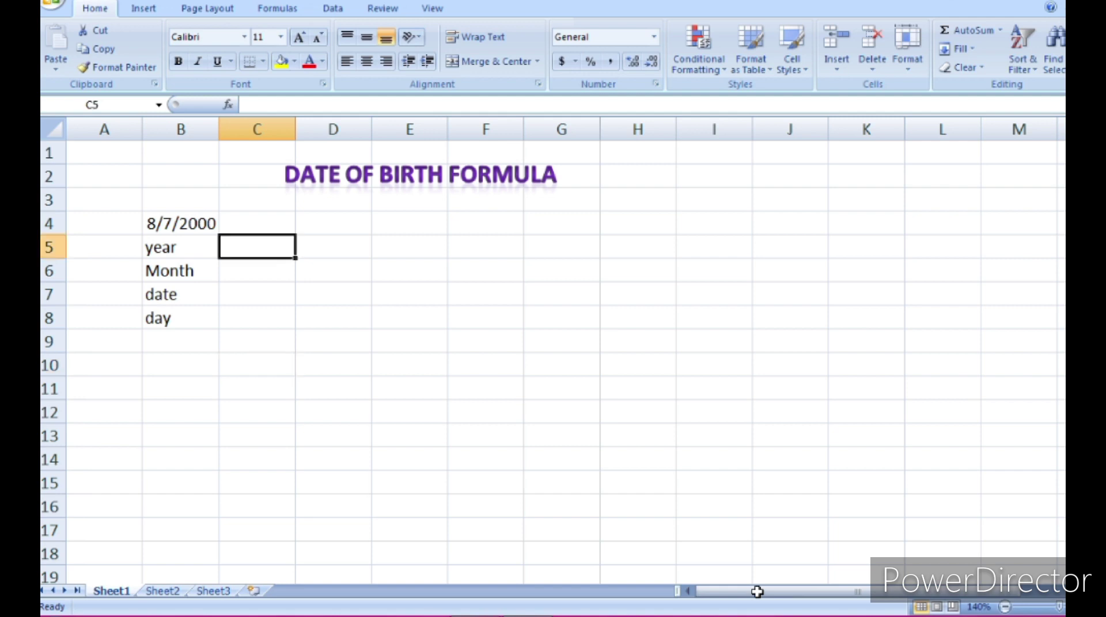
type("=")
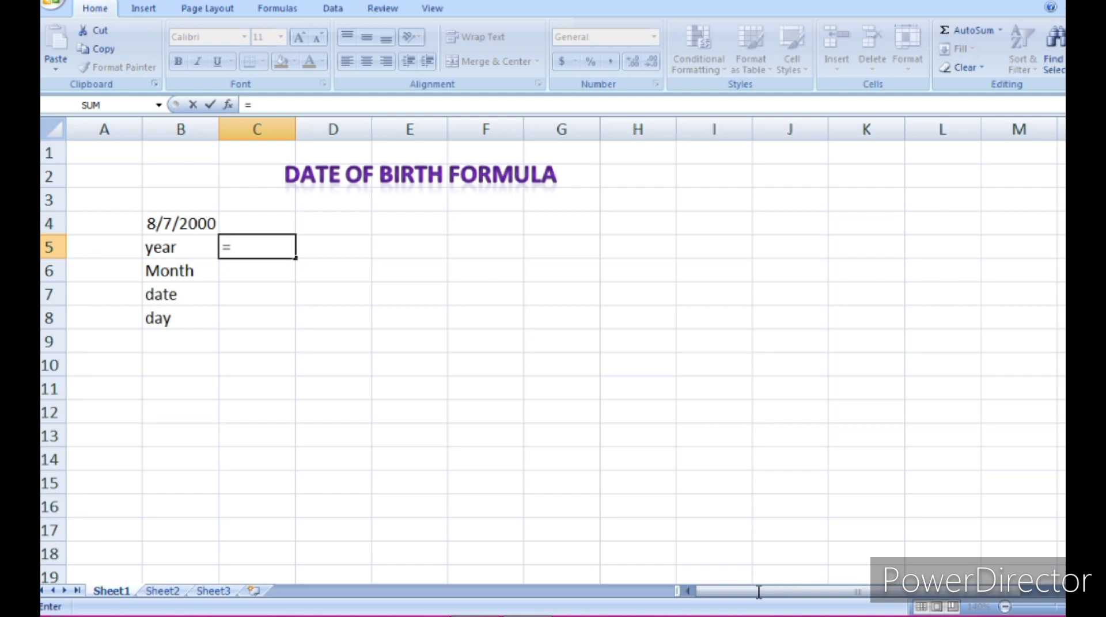
type("datedd")
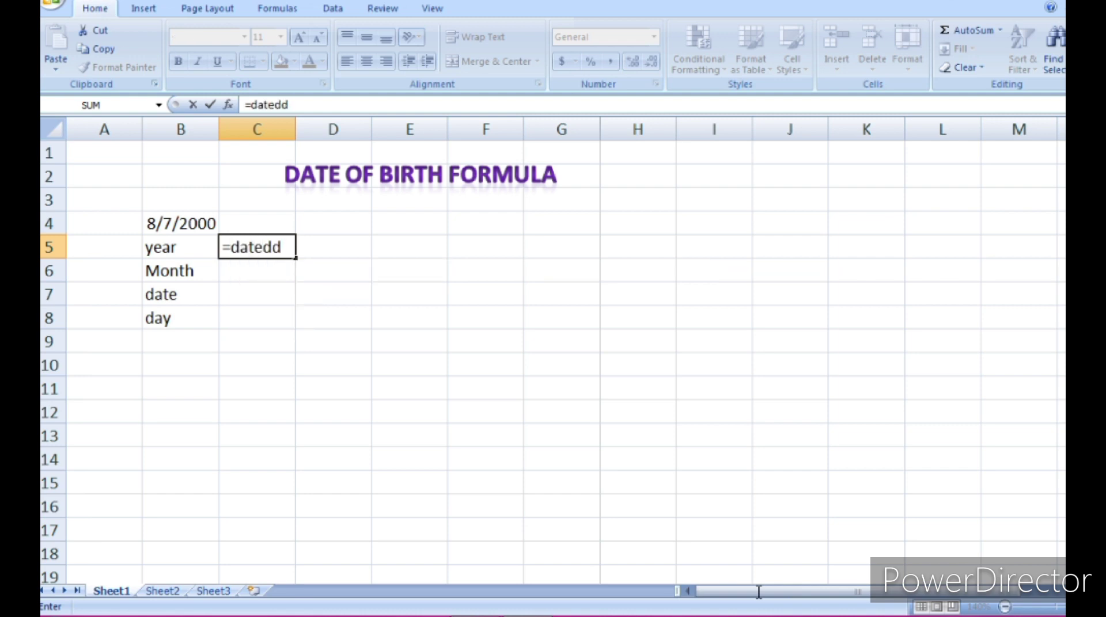
key("BackSpace")
type("i")
type("f")
type("(")
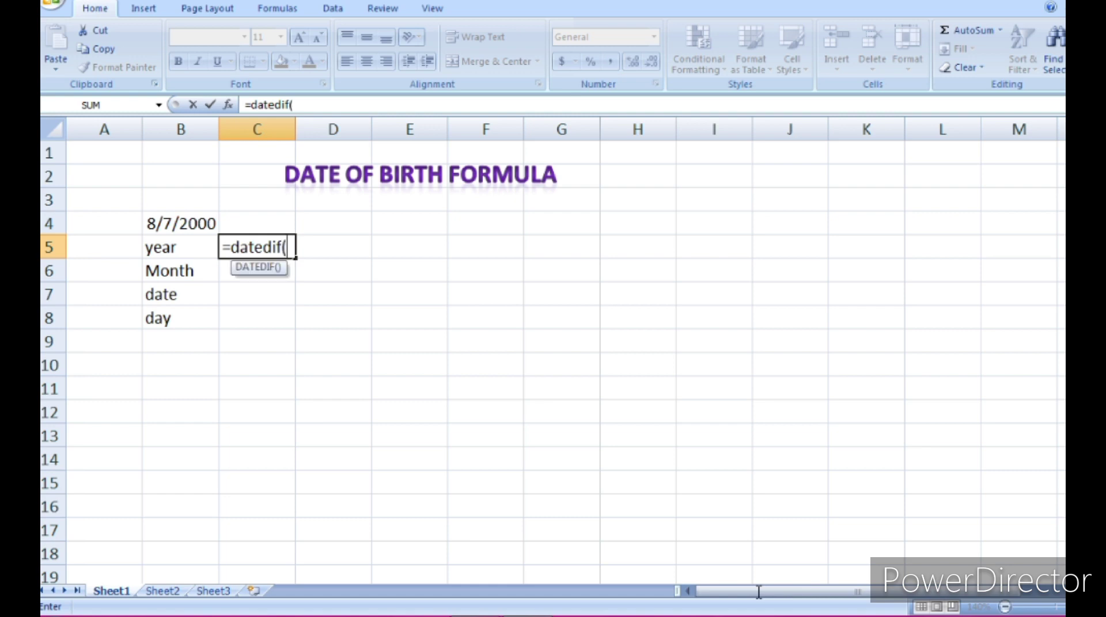
key("Left")
key("Up")
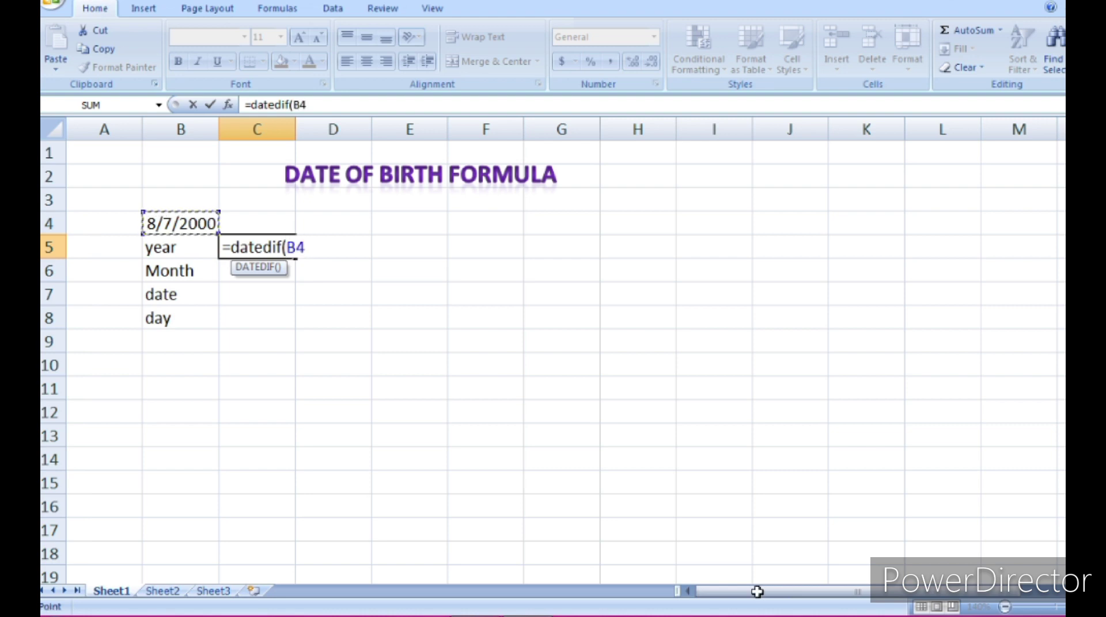
type(",")
type("today")
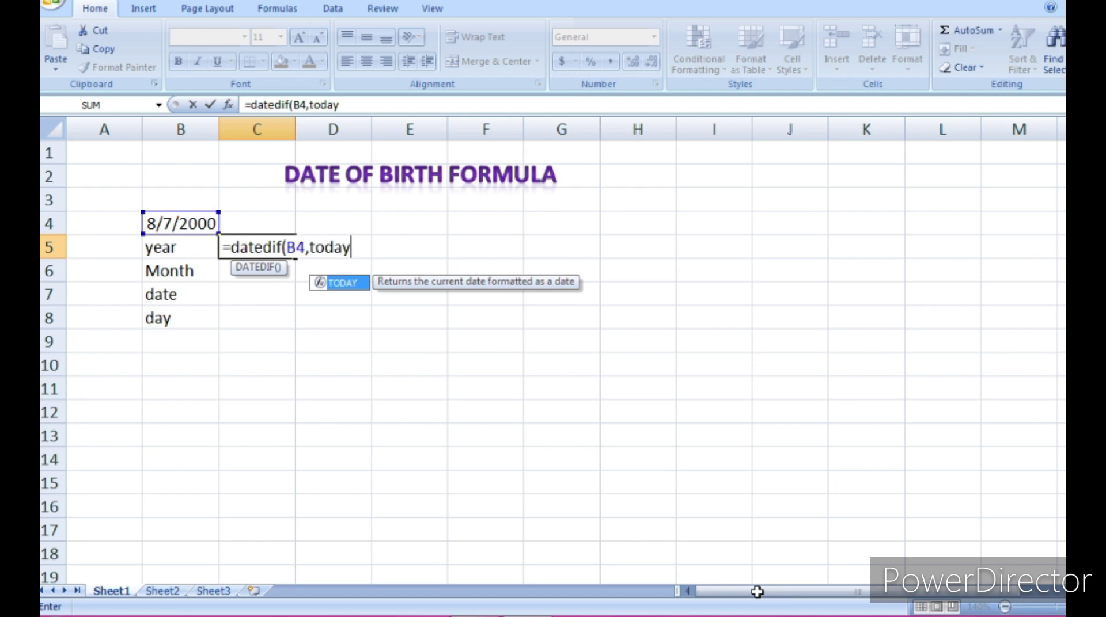
type("(),")
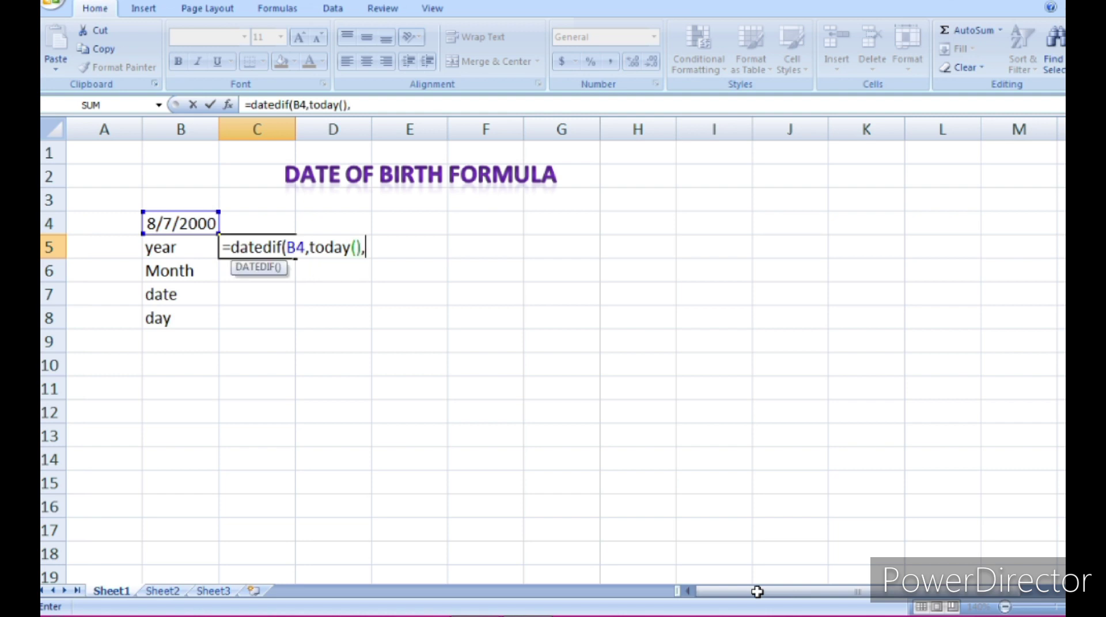
type("\"")
type("y")
type("\"")
type(")")
key("Return")
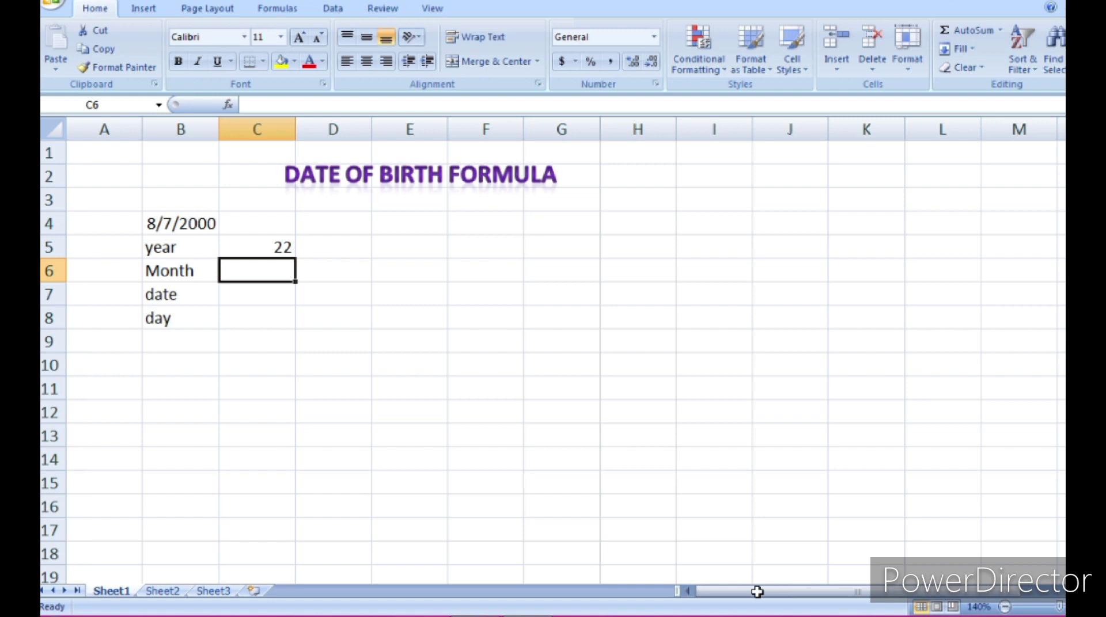
Step: Enter =DATEDIF(C5,TODAY(),"ym") in C6 so the months show 11
type("=")
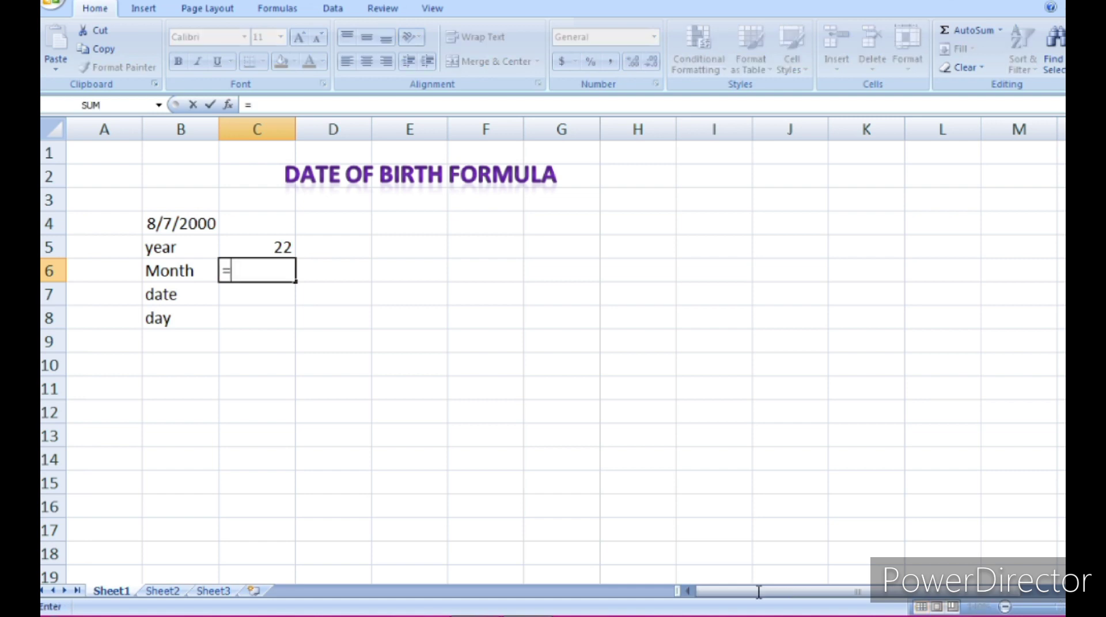
type("date")
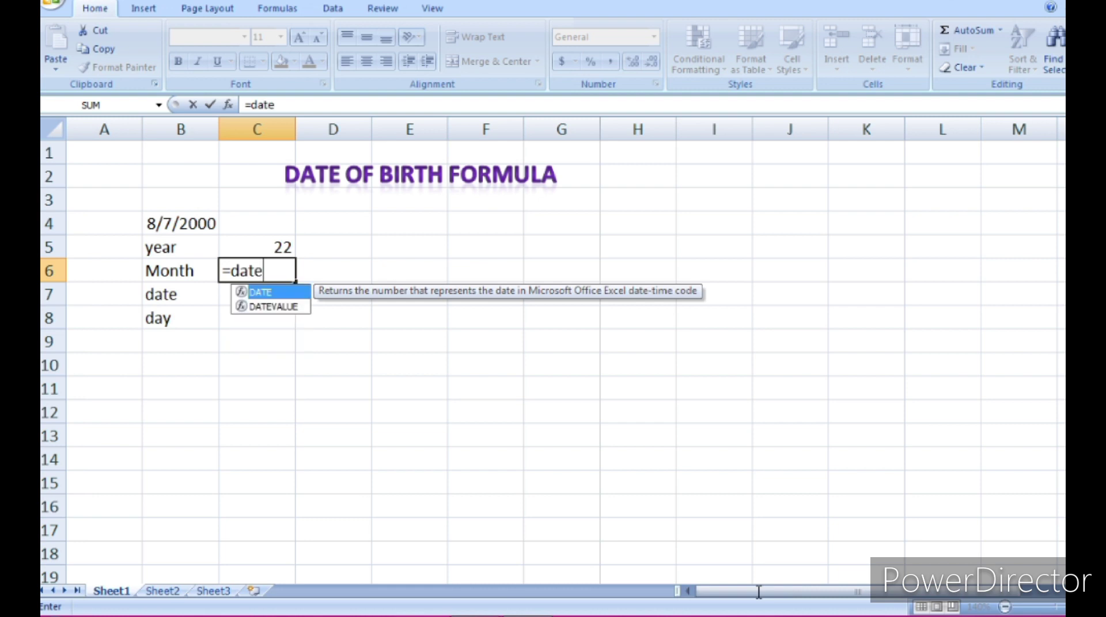
type("id(")
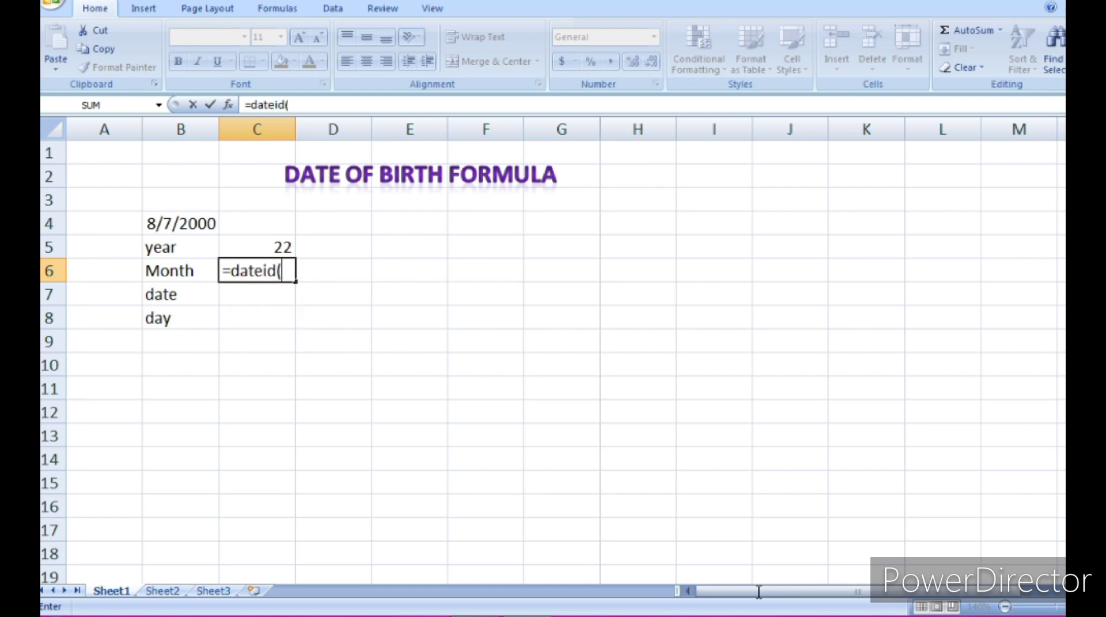
key("BackSpace")
key("BackSpace")
key("BackSpace")
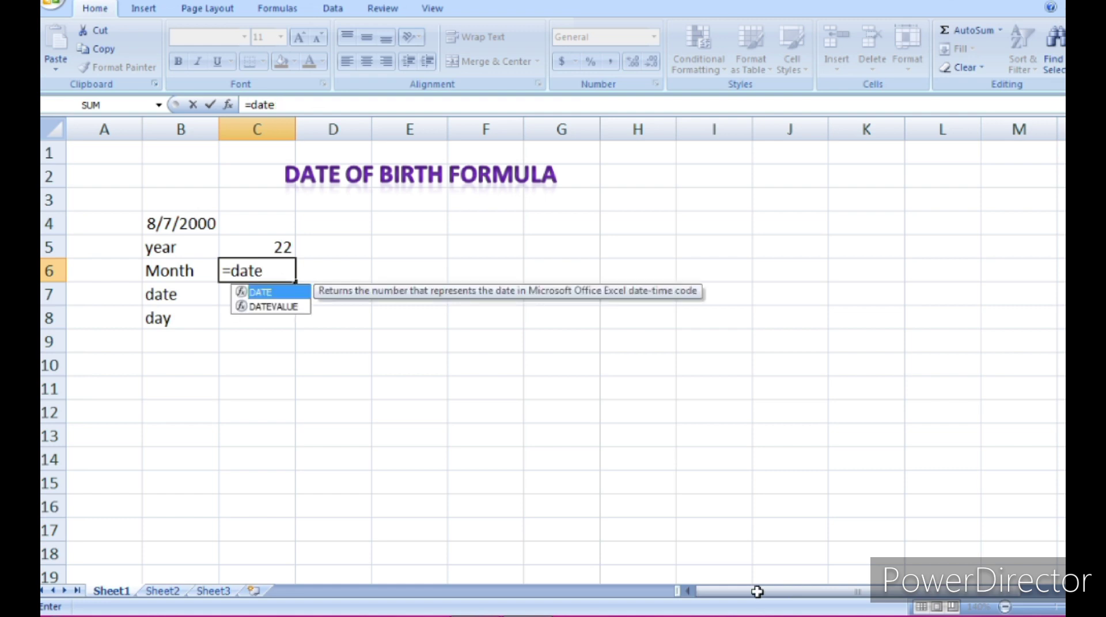
type("dif")
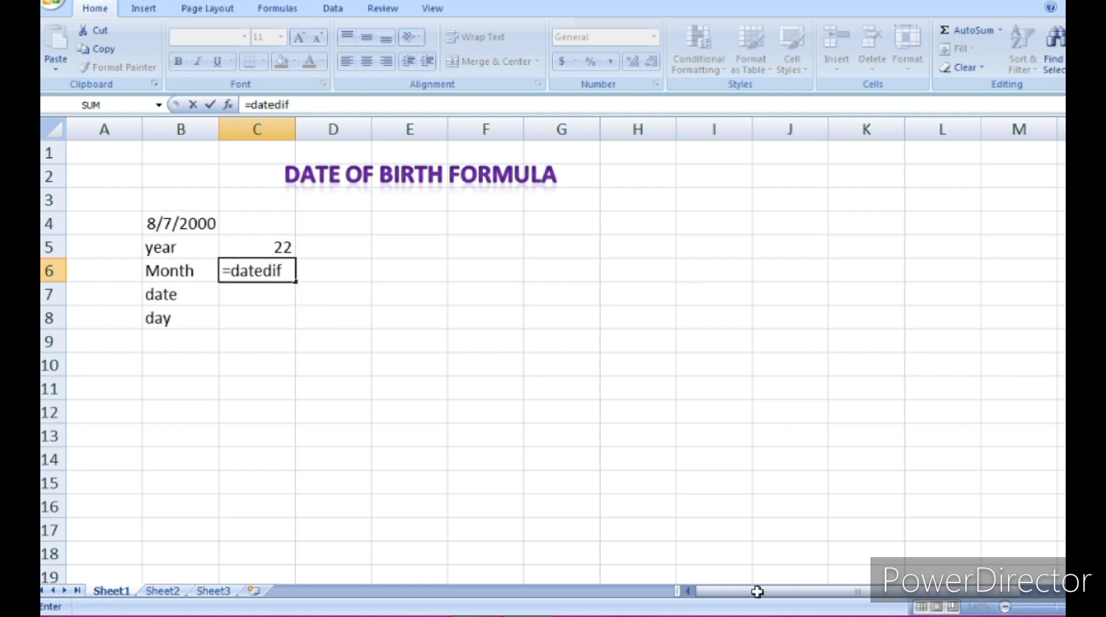
type("(")
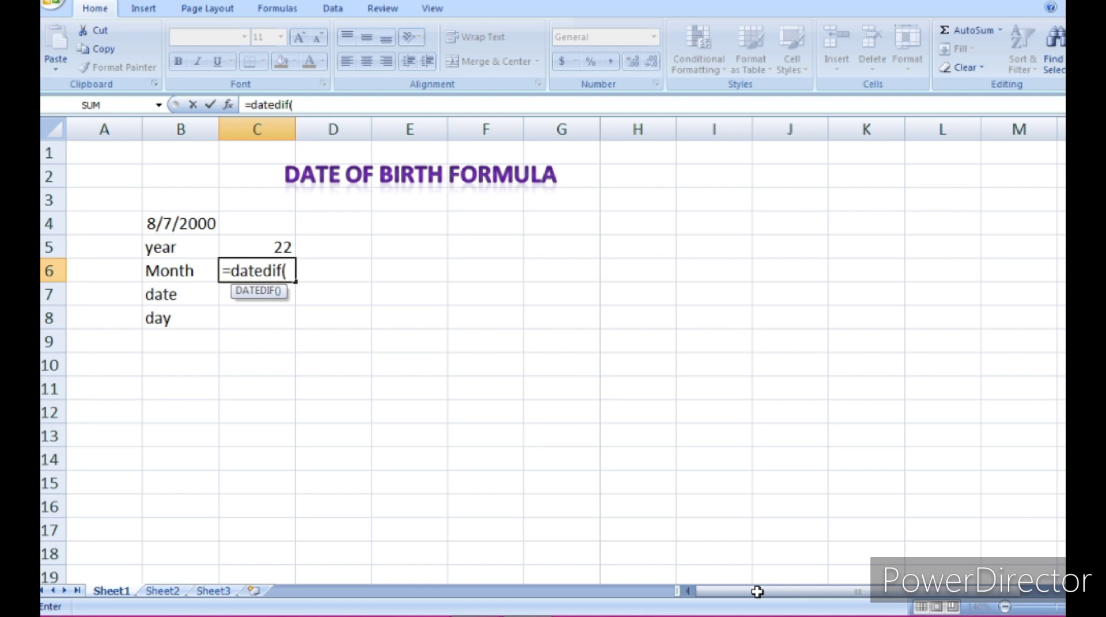
key("Up")
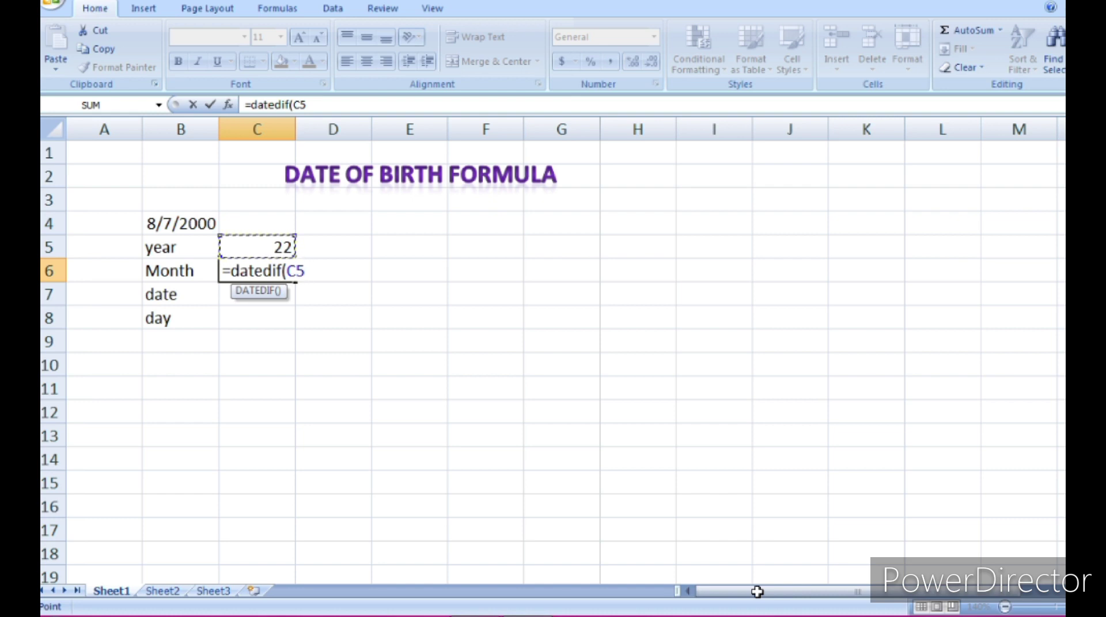
type(",to")
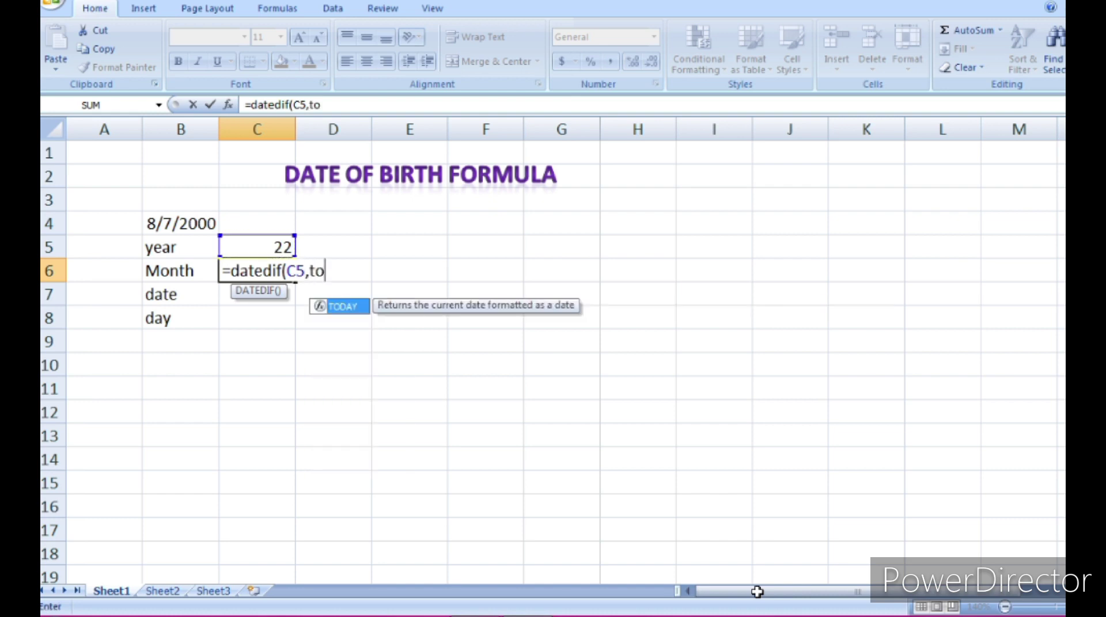
type("day")
type("()")
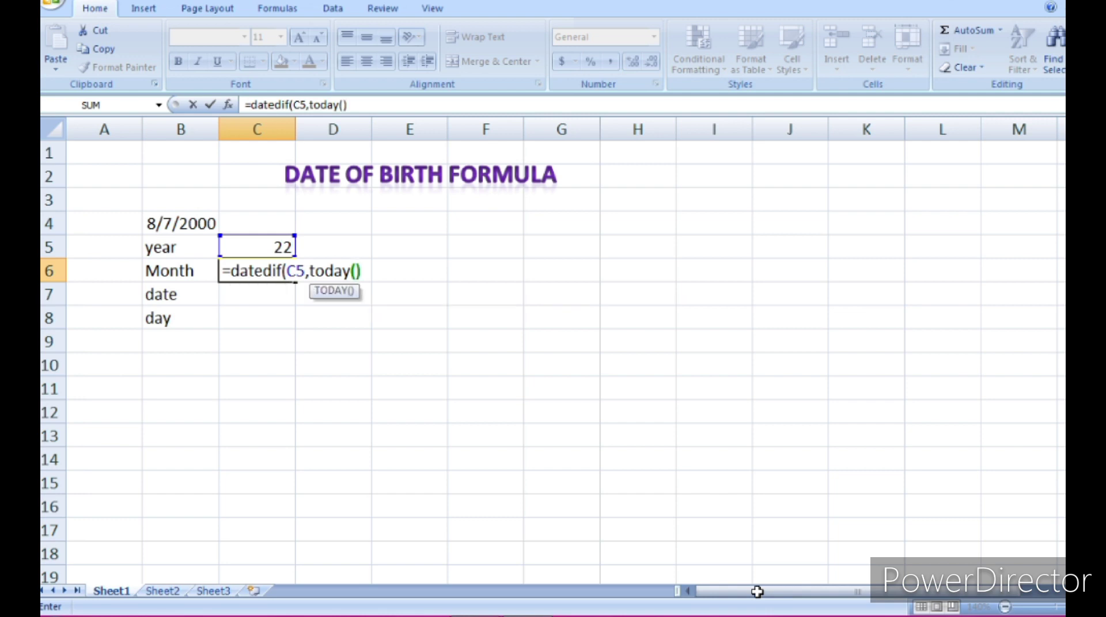
type(",\"")
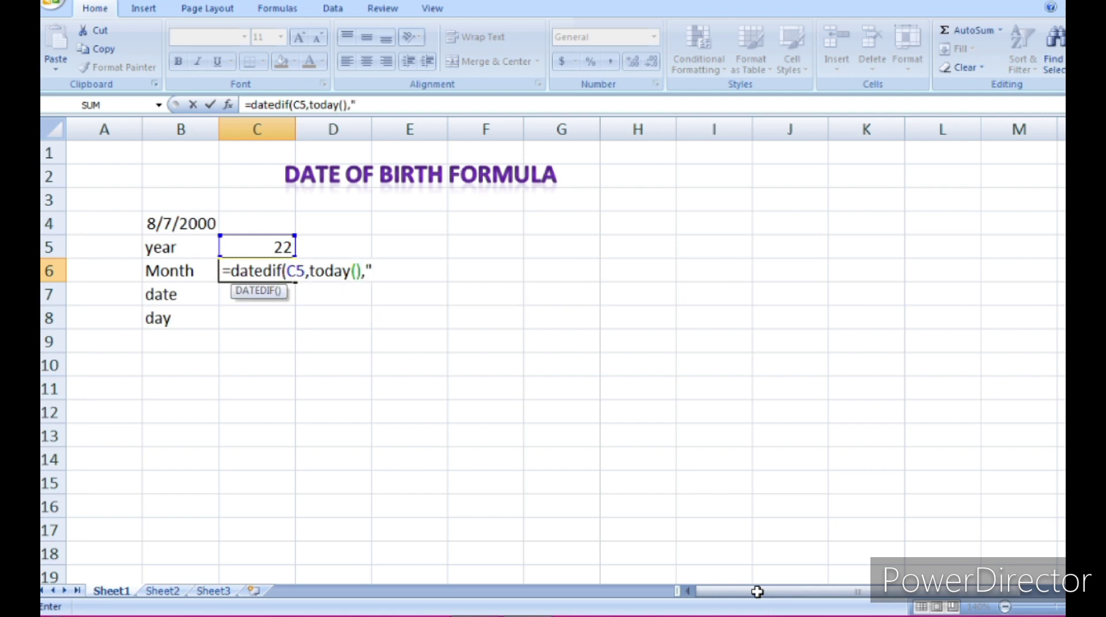
type("ym")
type("\"")
type(")")
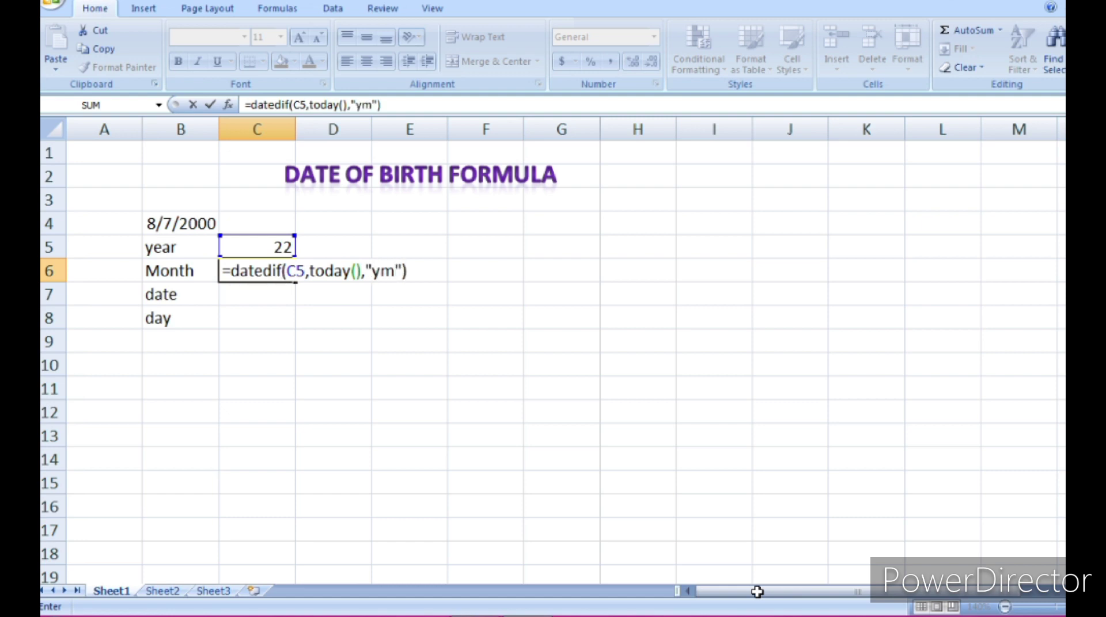
key("Return")
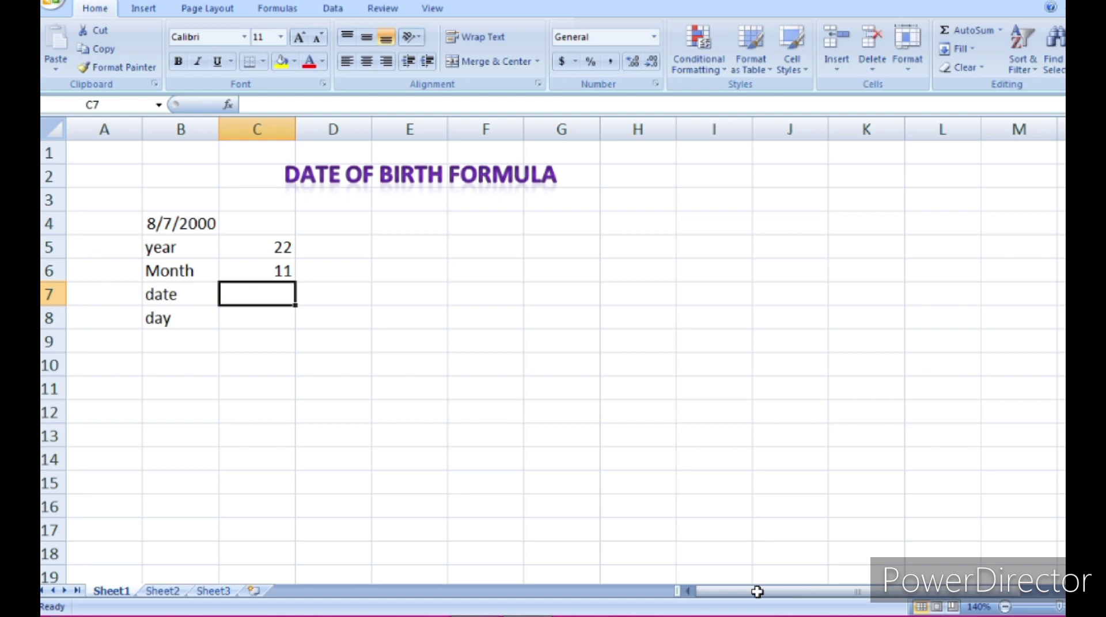
Step: Enter =DATEDIF(C6,TODAY(),"md") in C7 so the days show 4
type("=")
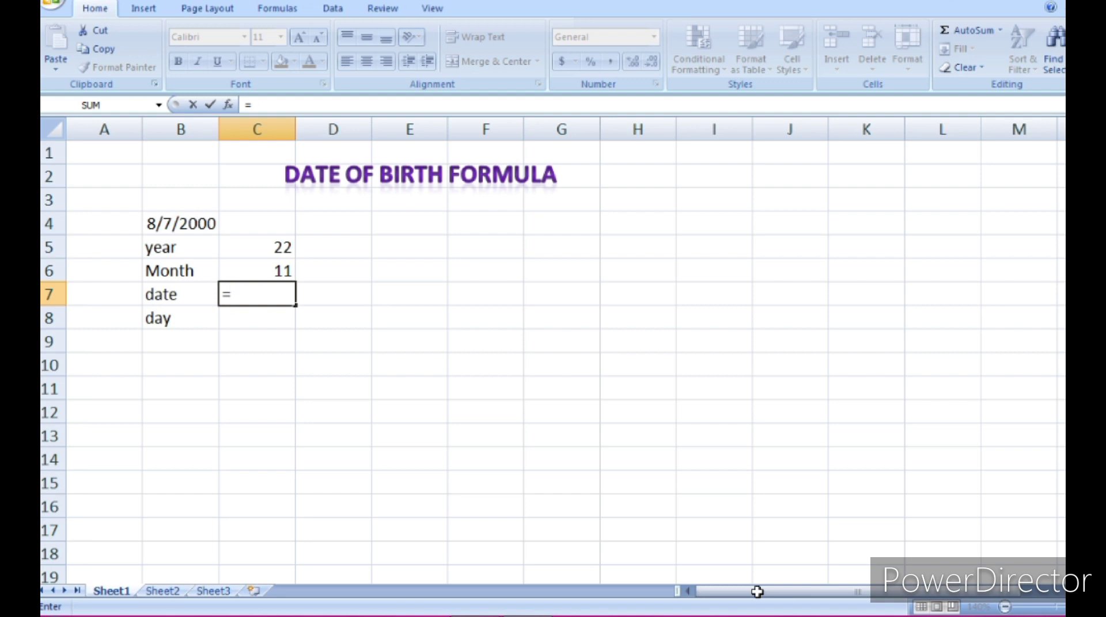
type("da")
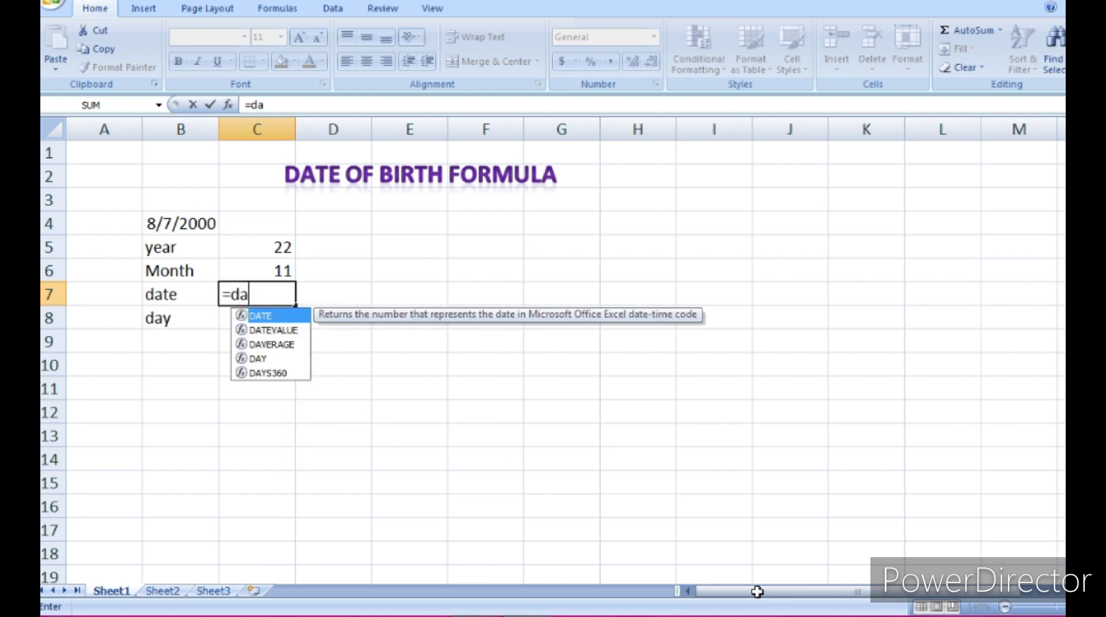
type("tedif")
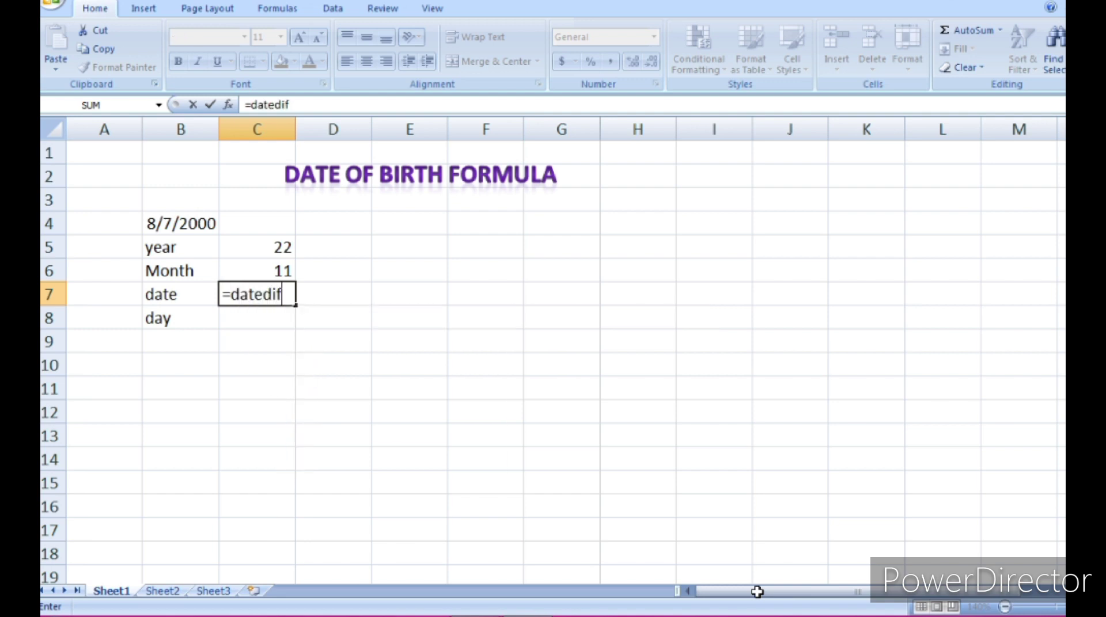
type("(")
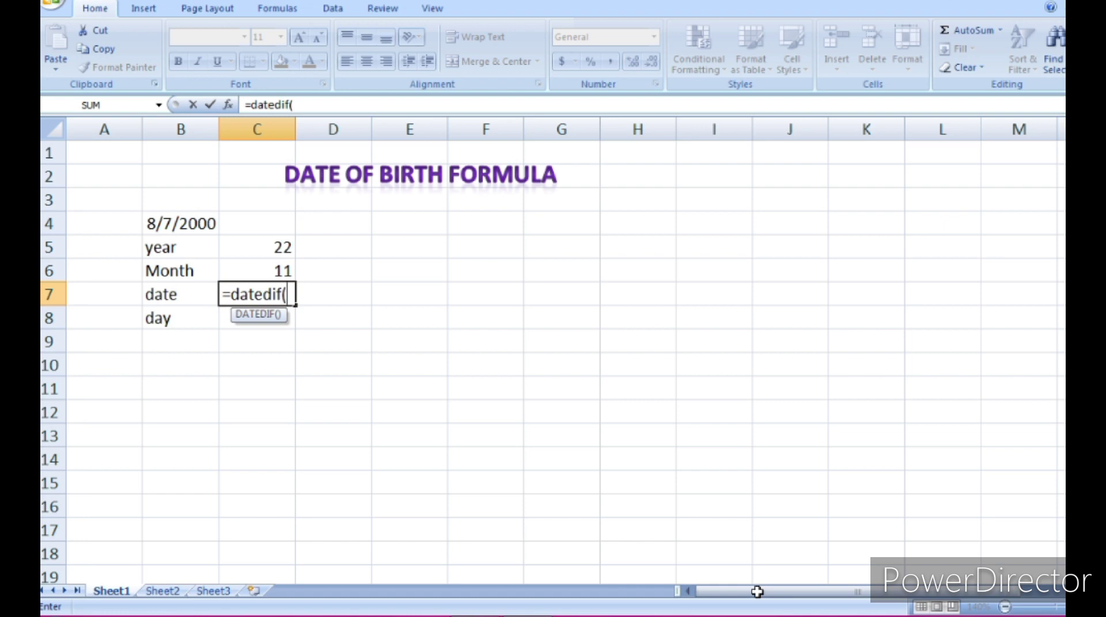
key("Up")
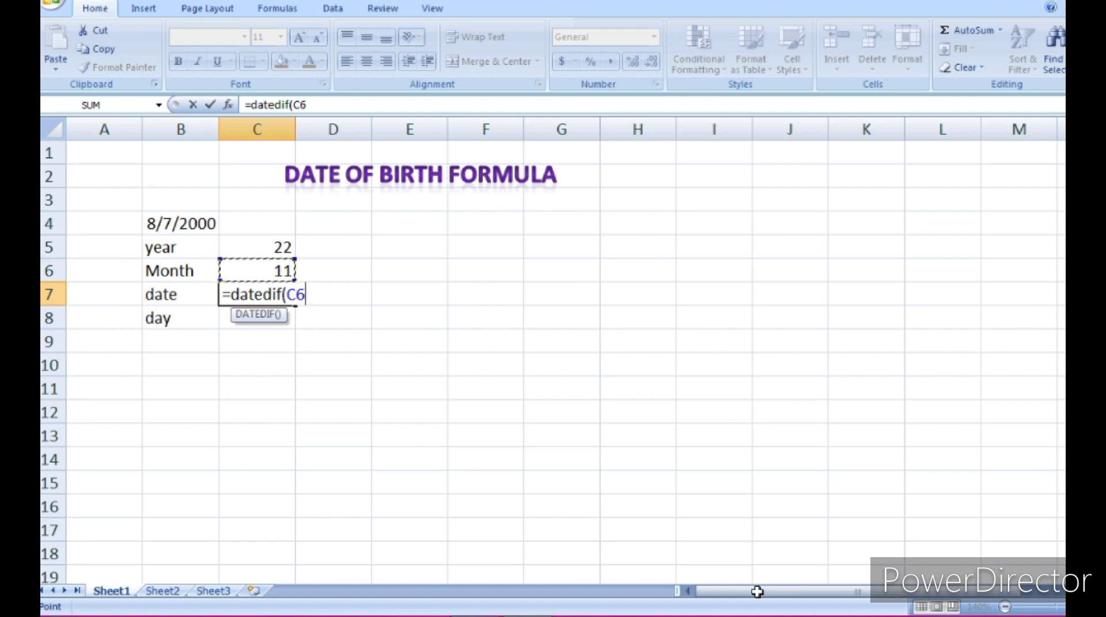
type(",t")
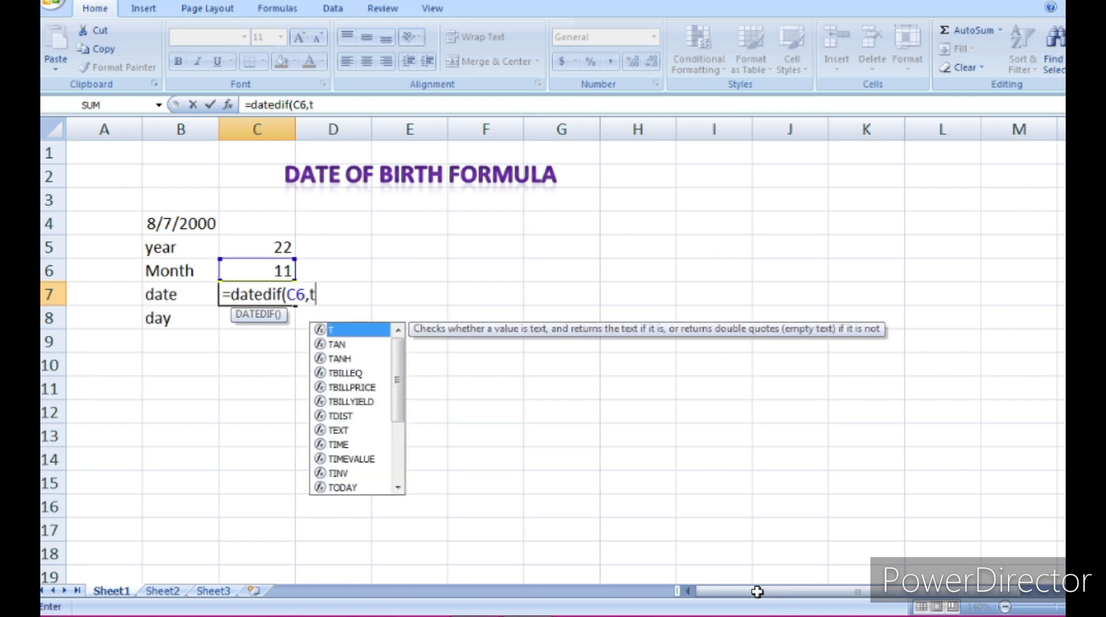
type("oday")
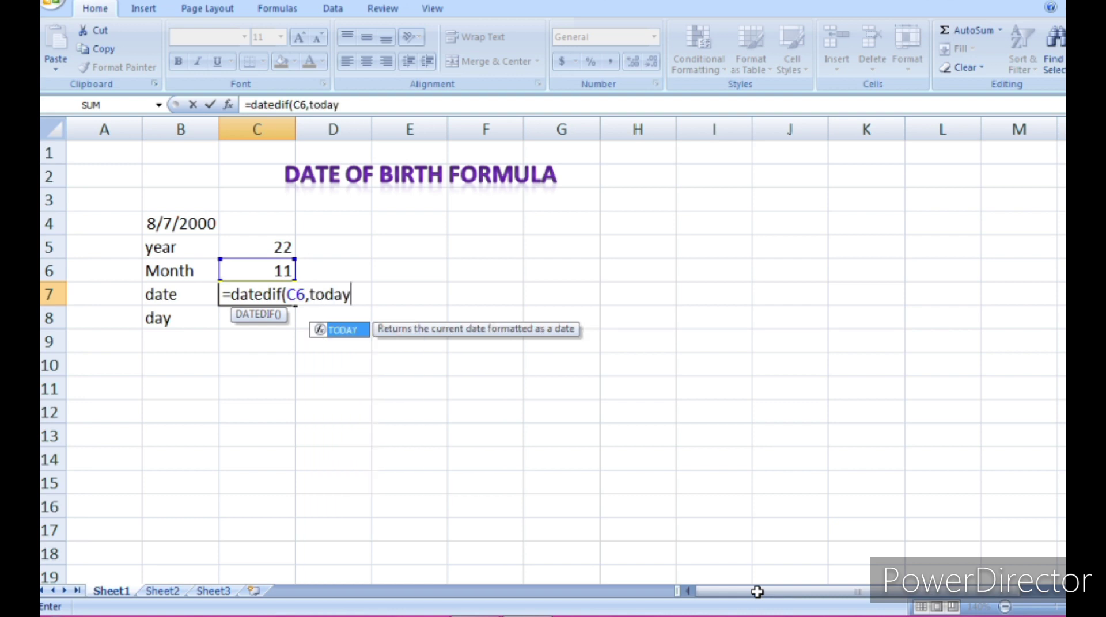
type("()")
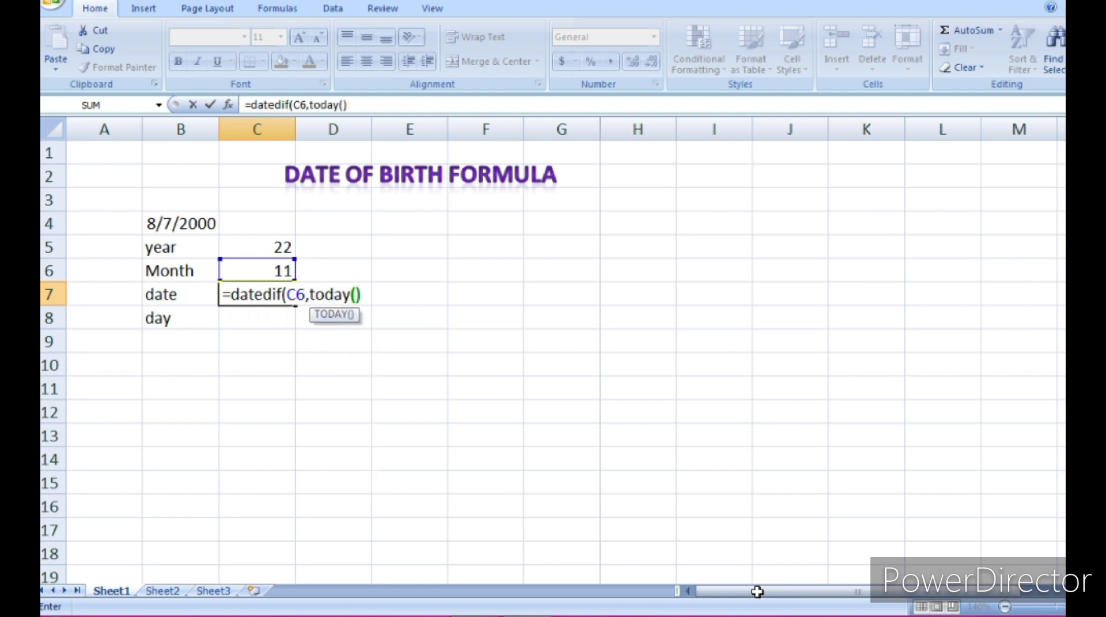
type(",\"")
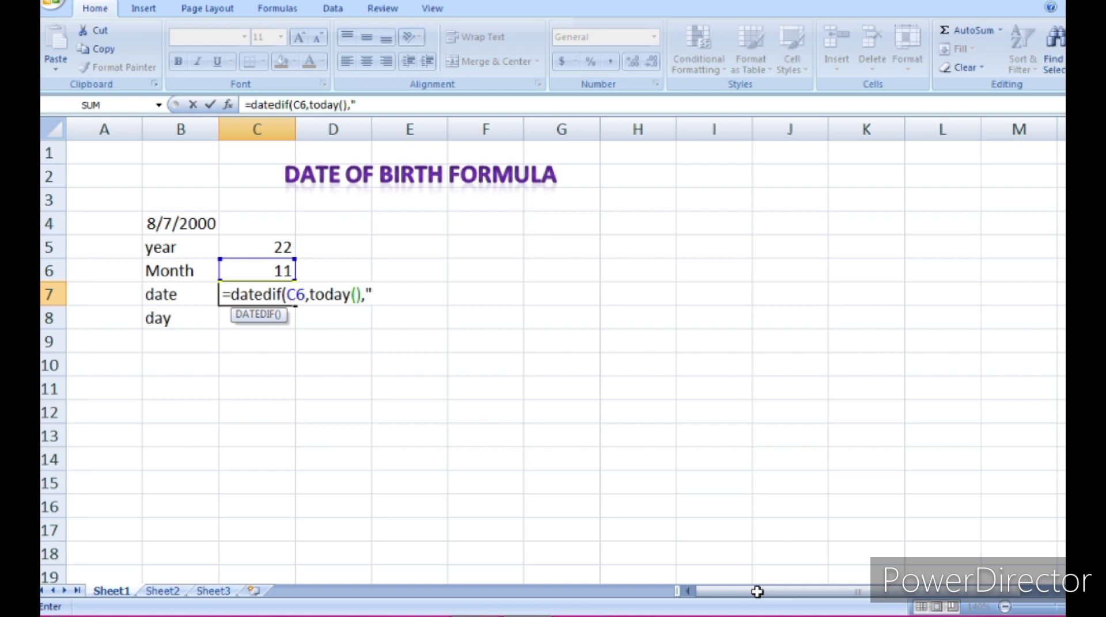
type("md")
type("\"")
type(")")
key("Return")
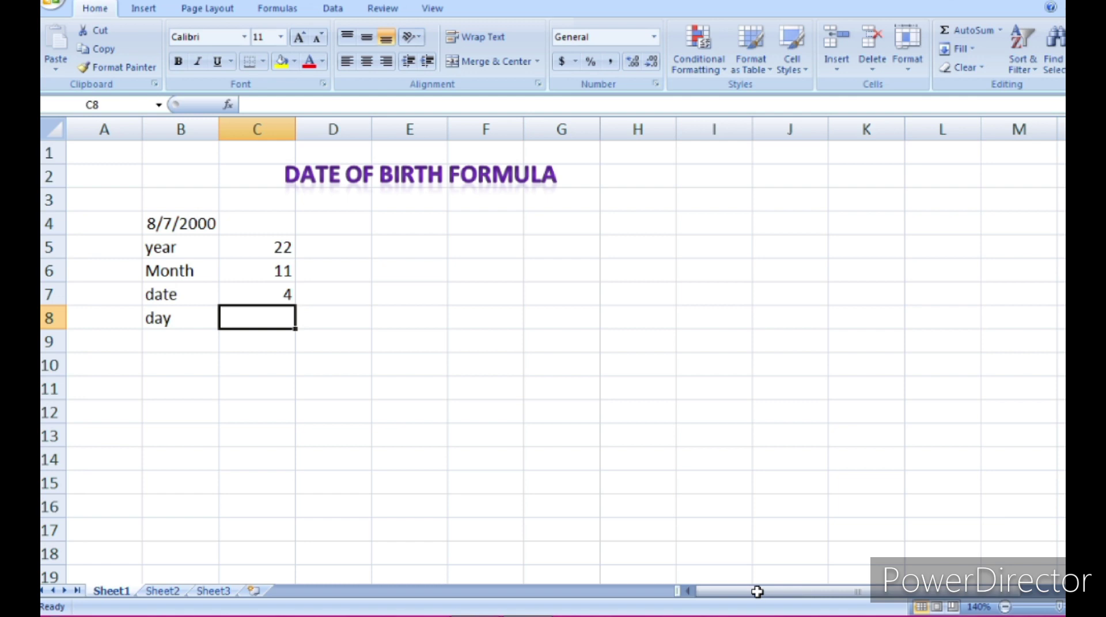
Step: Enter =TEXT(B4,"dddd") in C8 so it shows Monday
type("=")
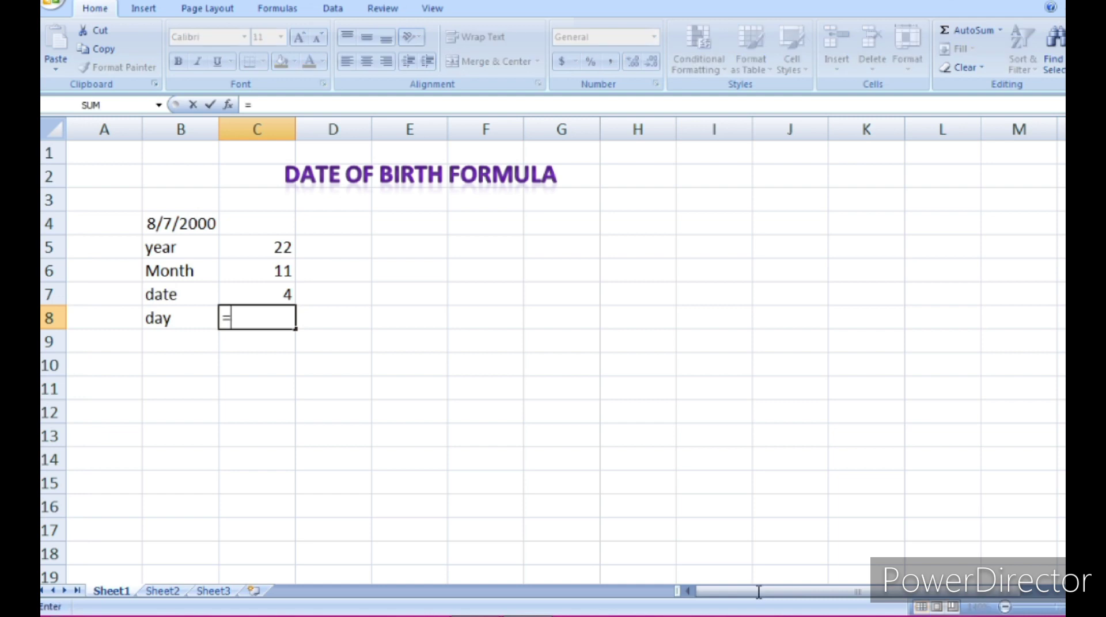
type("tex")
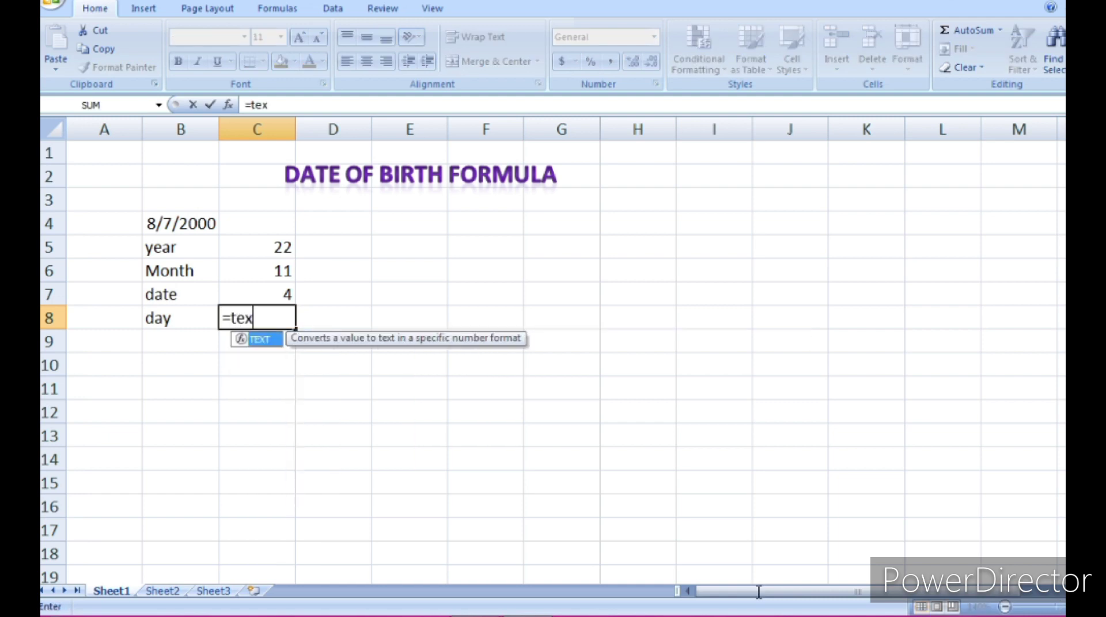
type("t(")
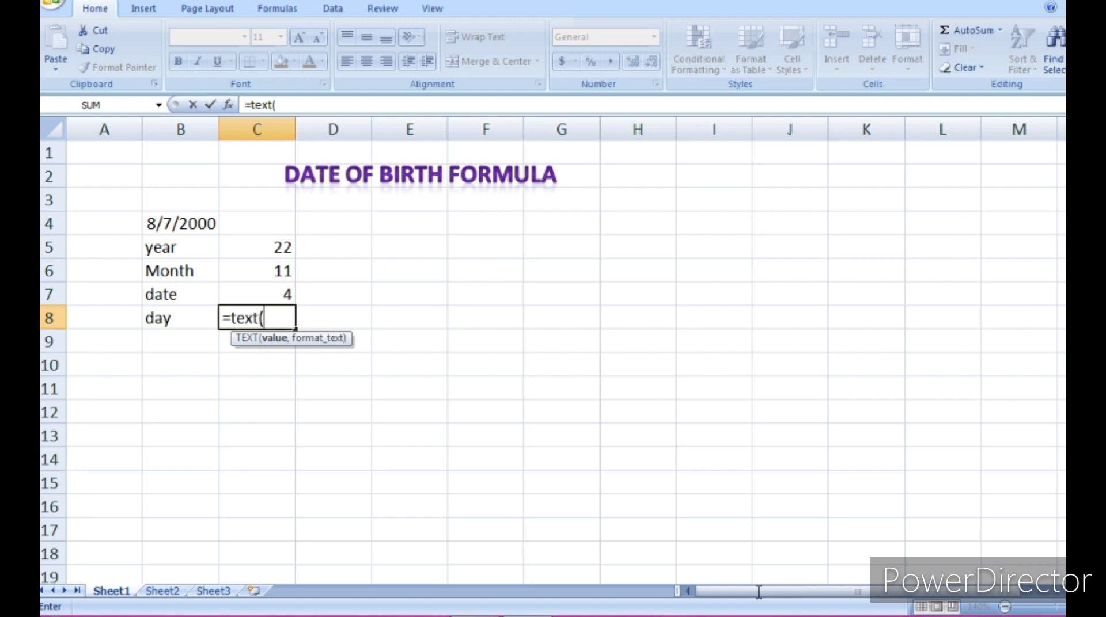
key("Up")
key("Up")
key("Up")
key("Left")
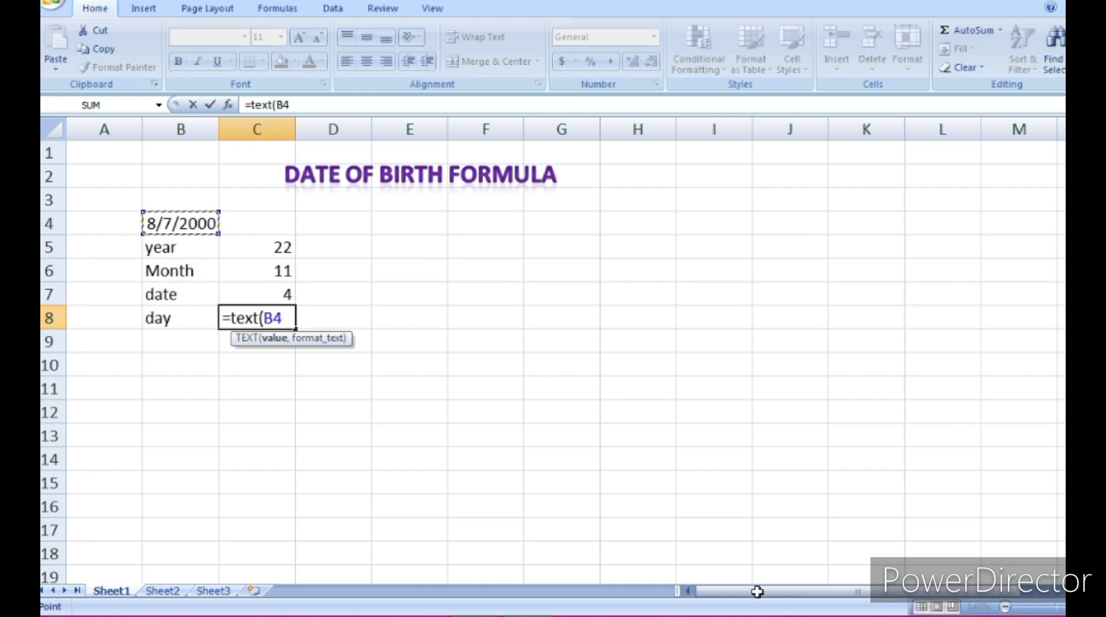
type(",\"")
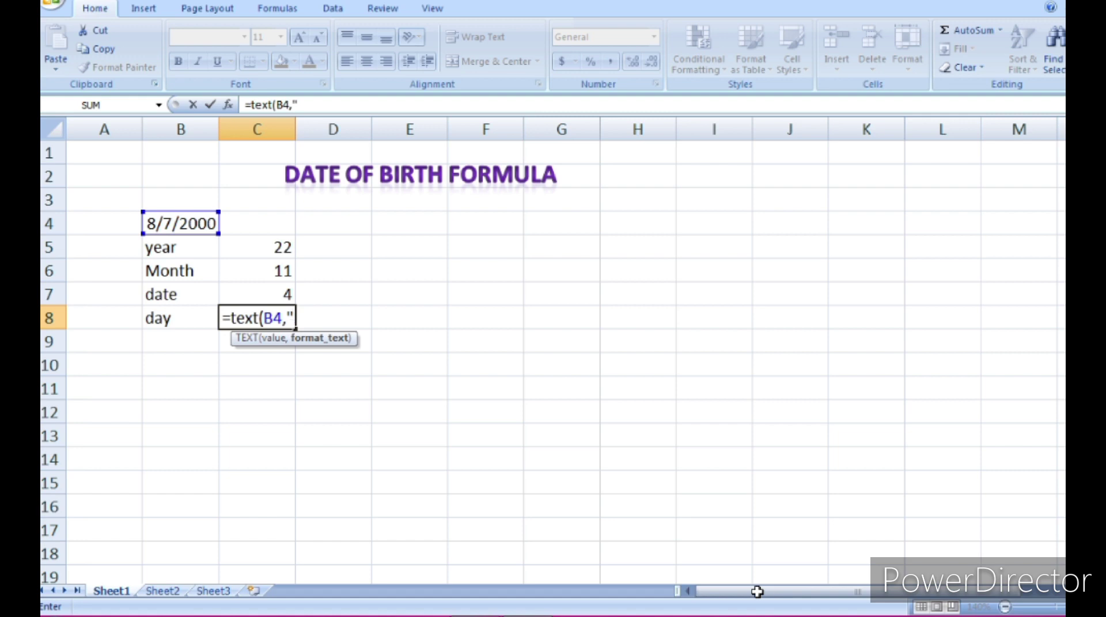
type("dd")
type("dd\"")
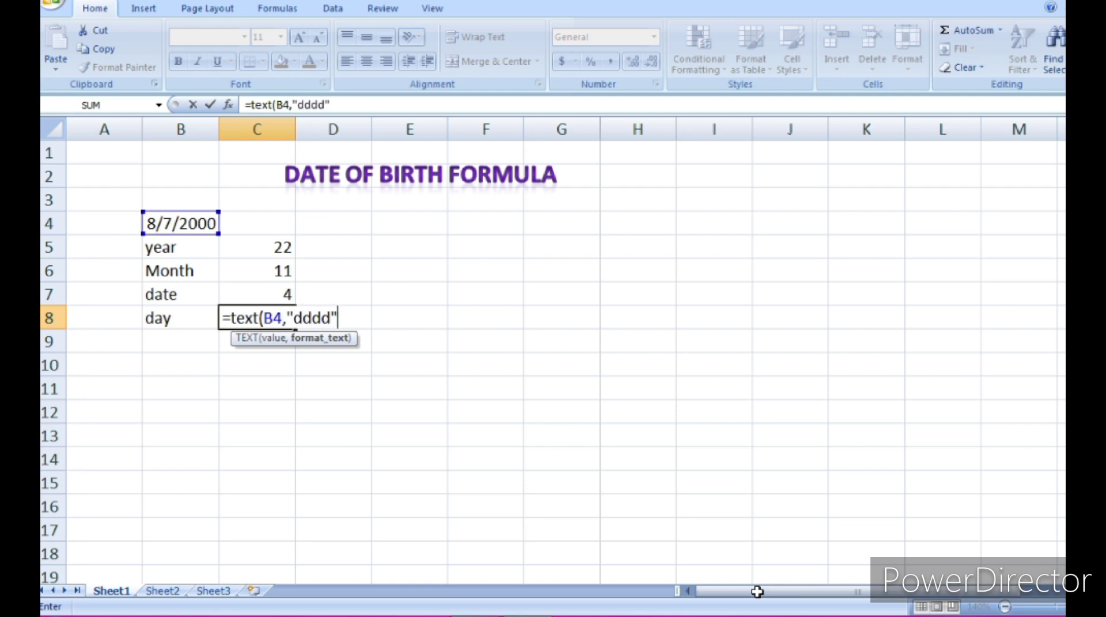
type(")")
key("Return")
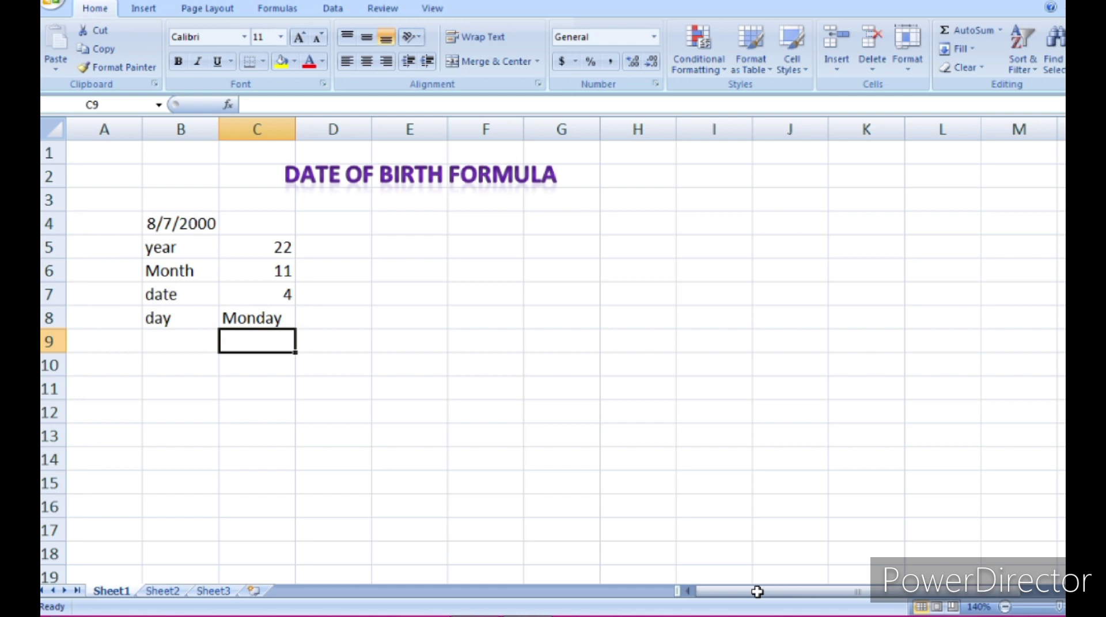
key("Up")
key("Up")
key("Up")
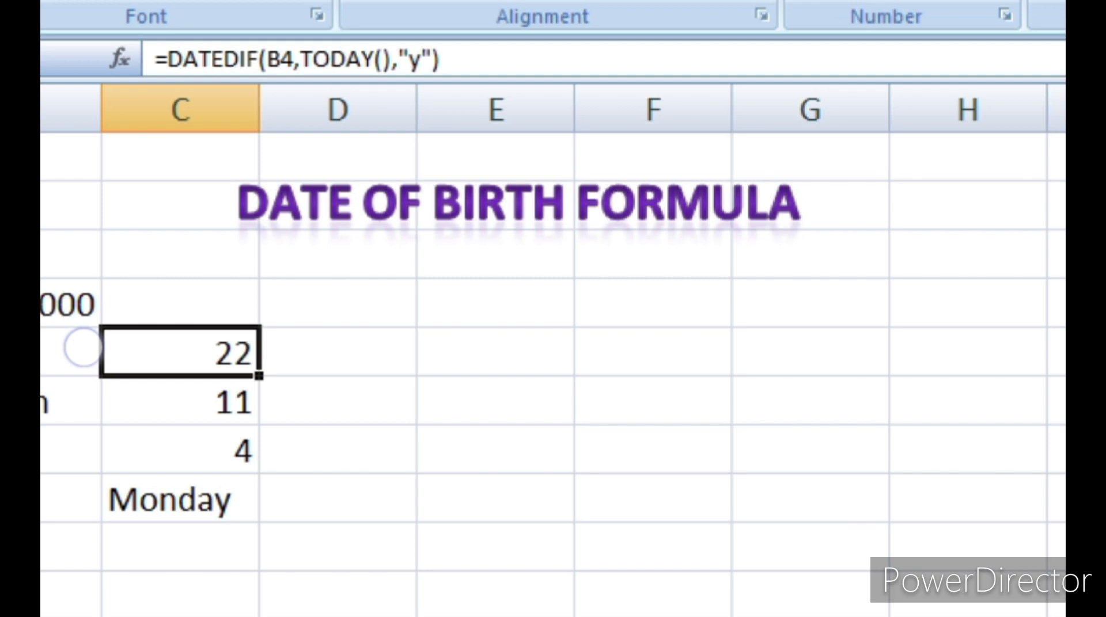
key("Down")
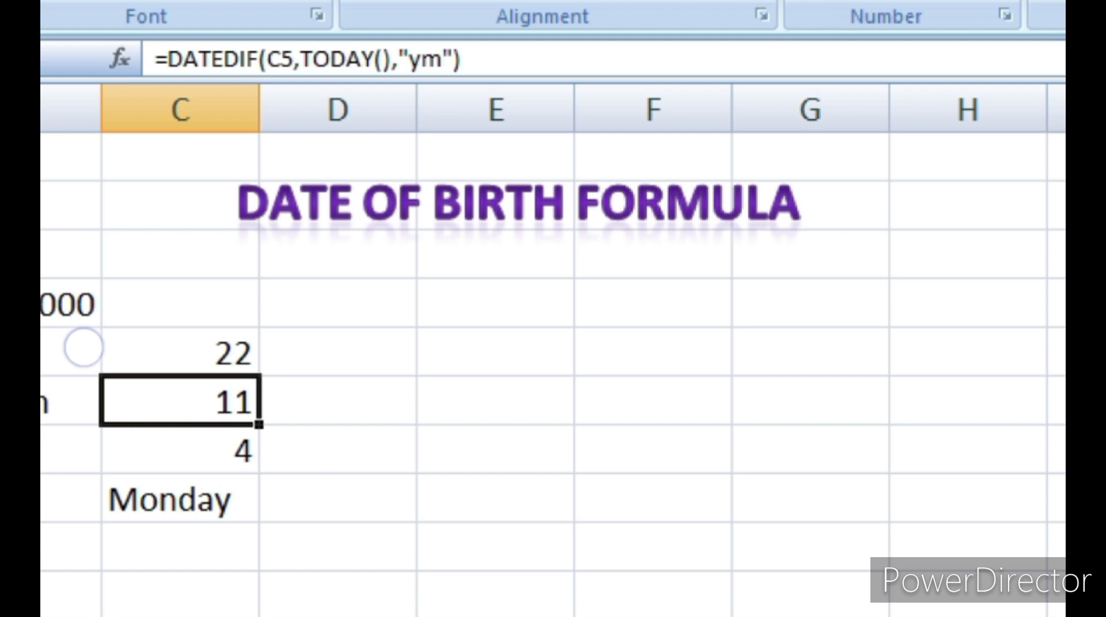
key("Down")
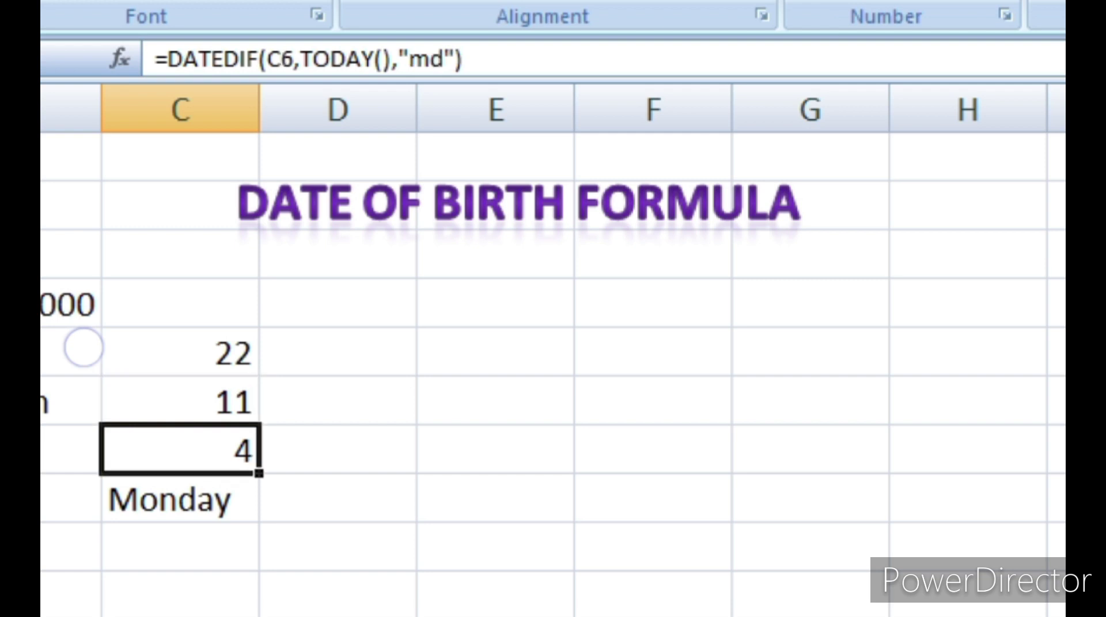
key("Down")
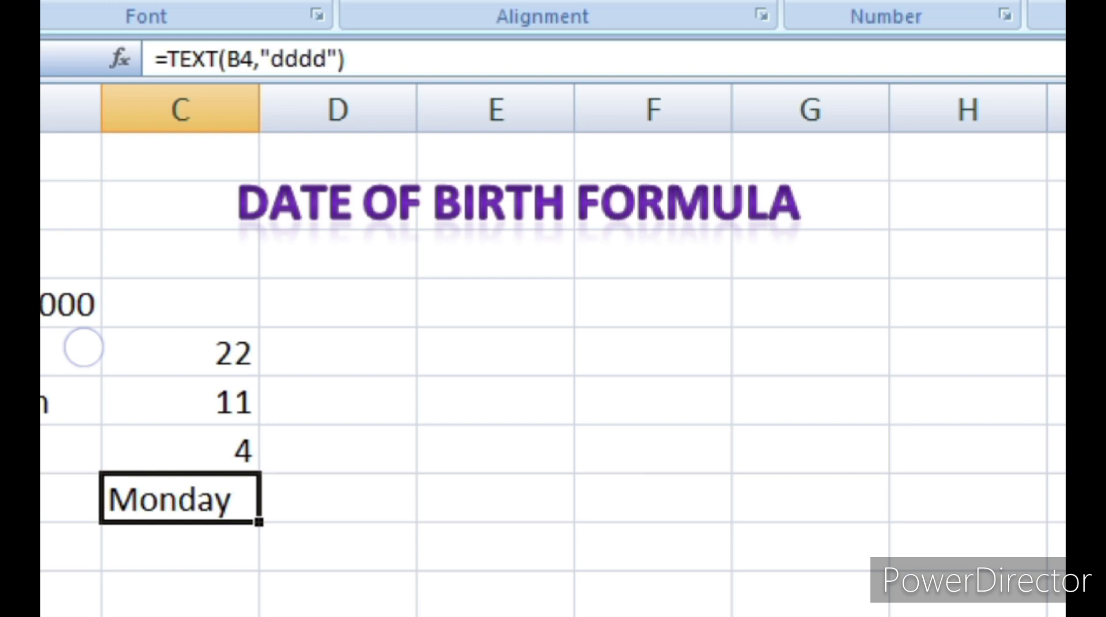
key("Up")
key("Up")
key("Up")
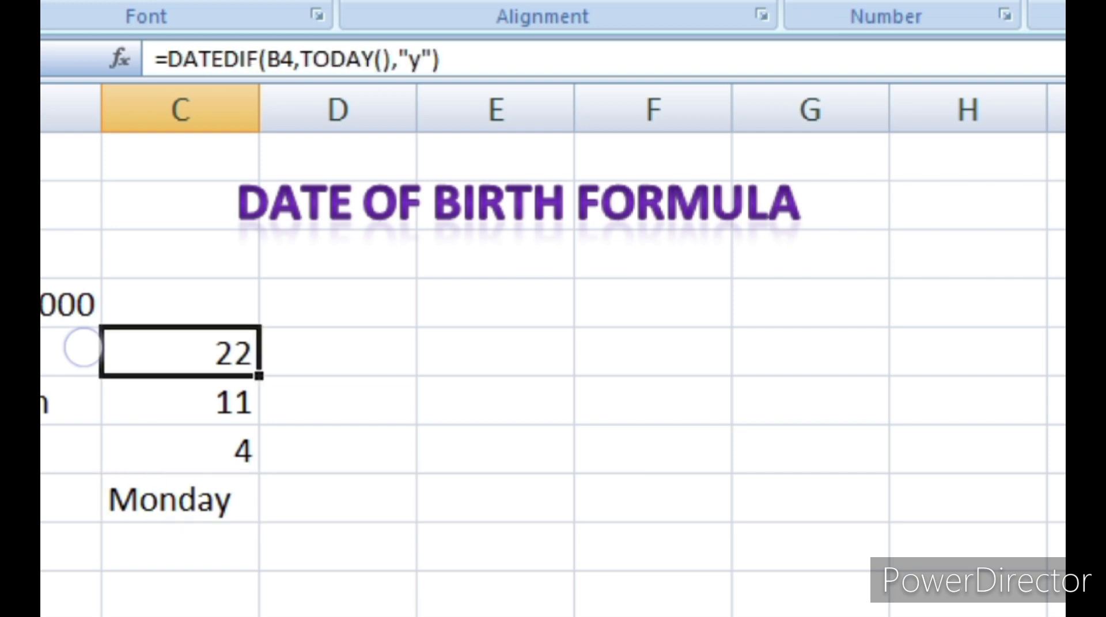
key("Down")
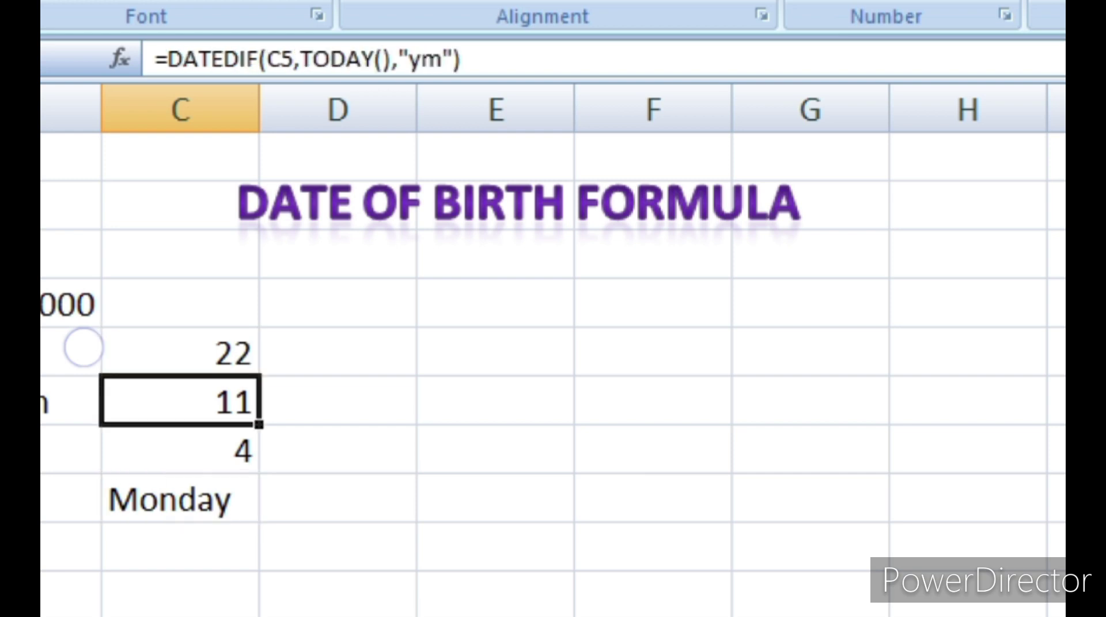
key("Down")
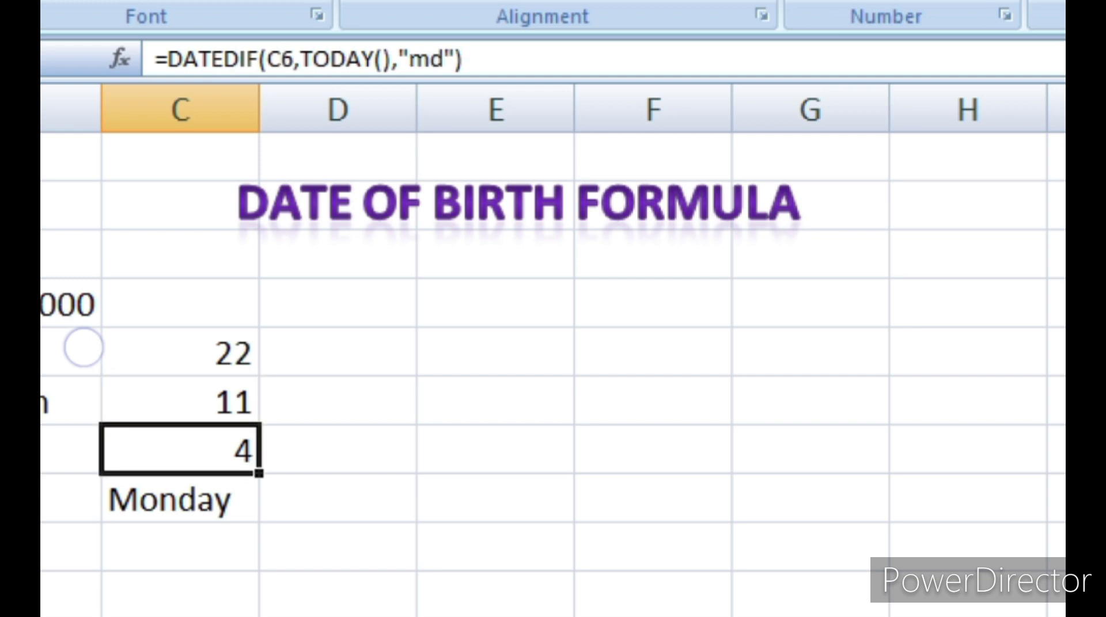
key("Down")
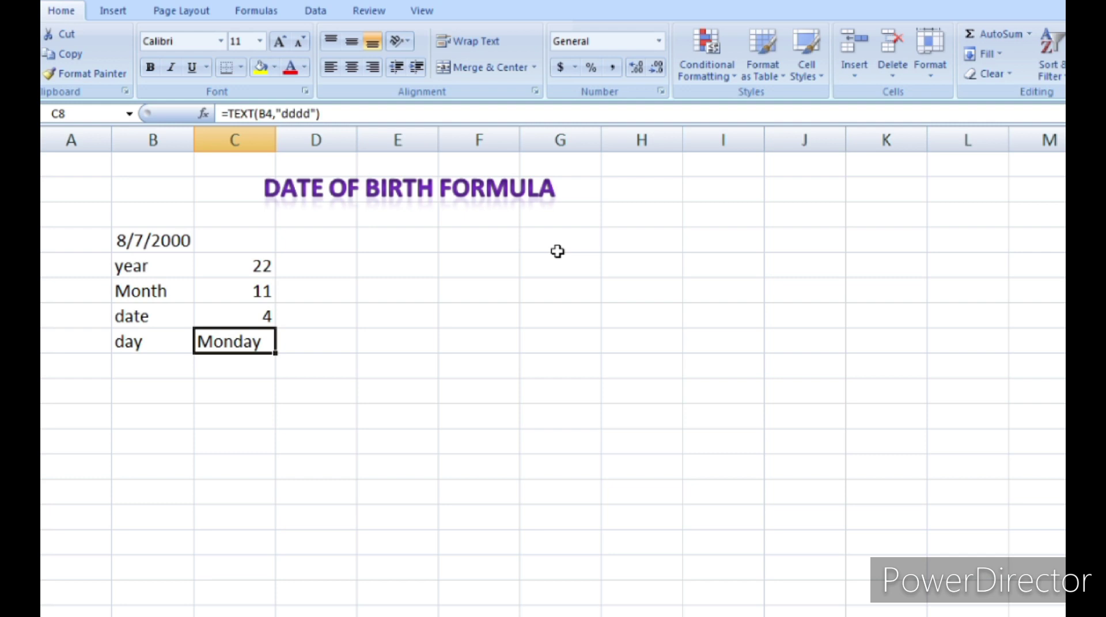
Step: Enter =DATEDIF(B4,TODAY(),"y") in E5 so it shows 22
left_click(397, 265)
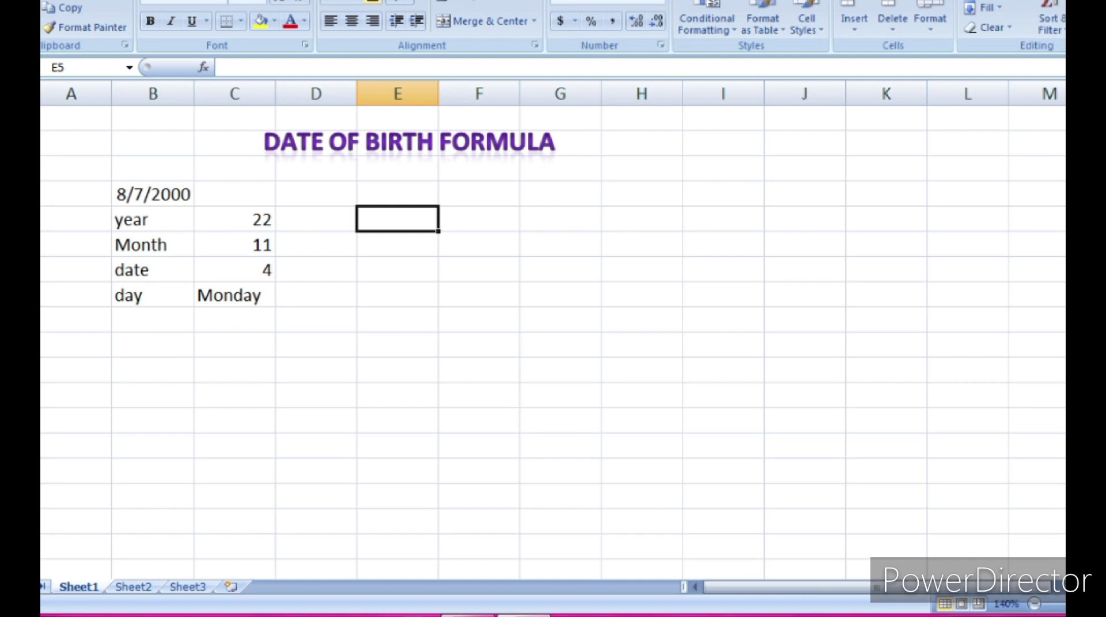
type("=d")
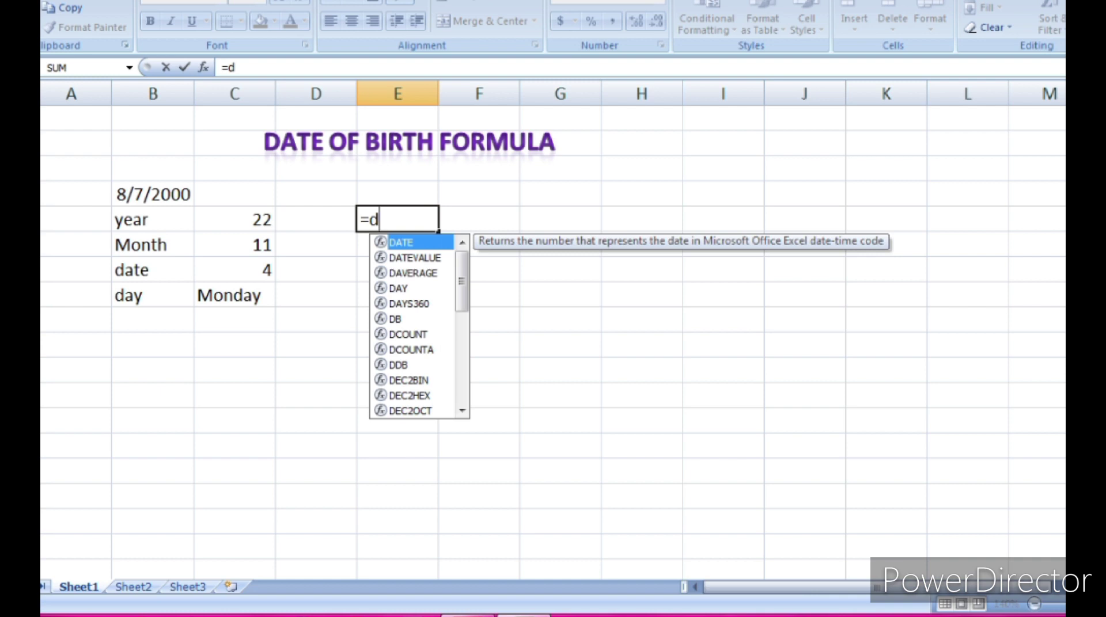
type("at")
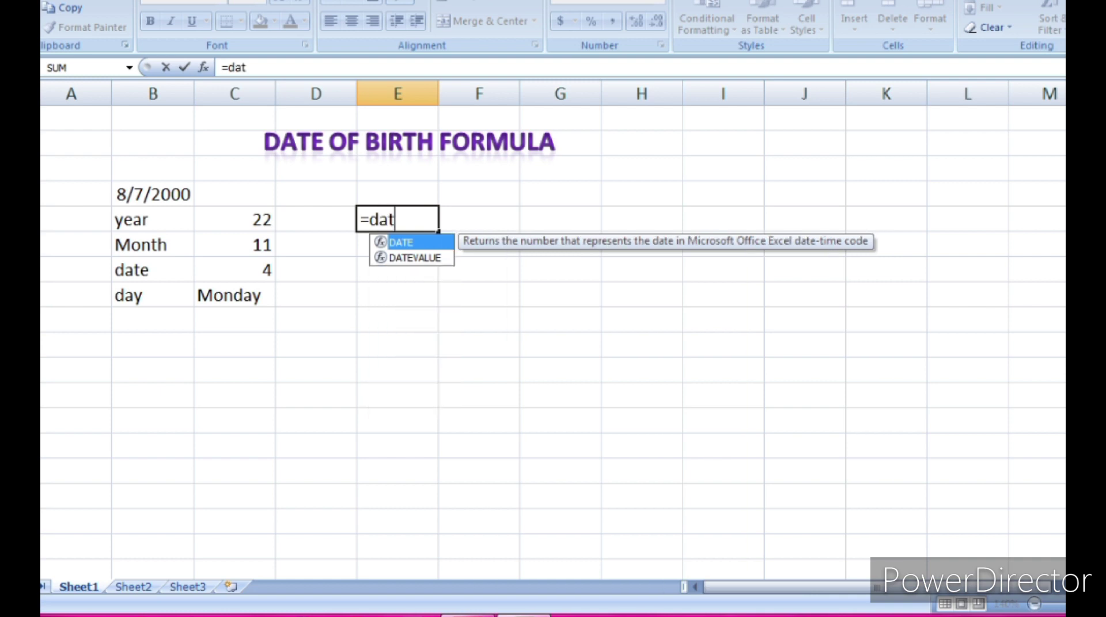
type("edif(")
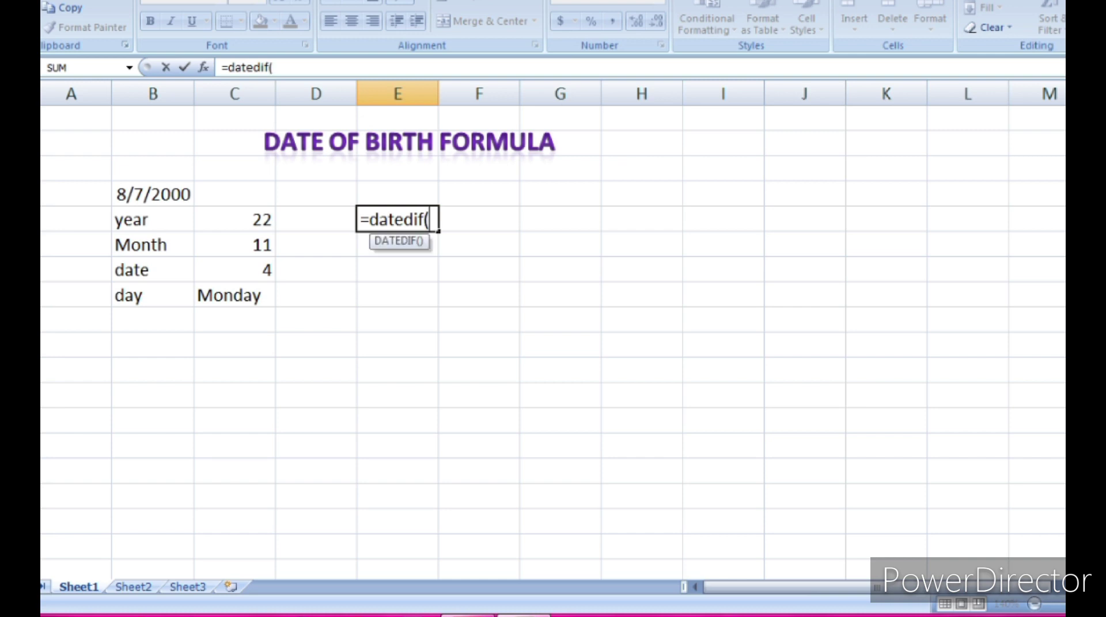
left_click(153, 194)
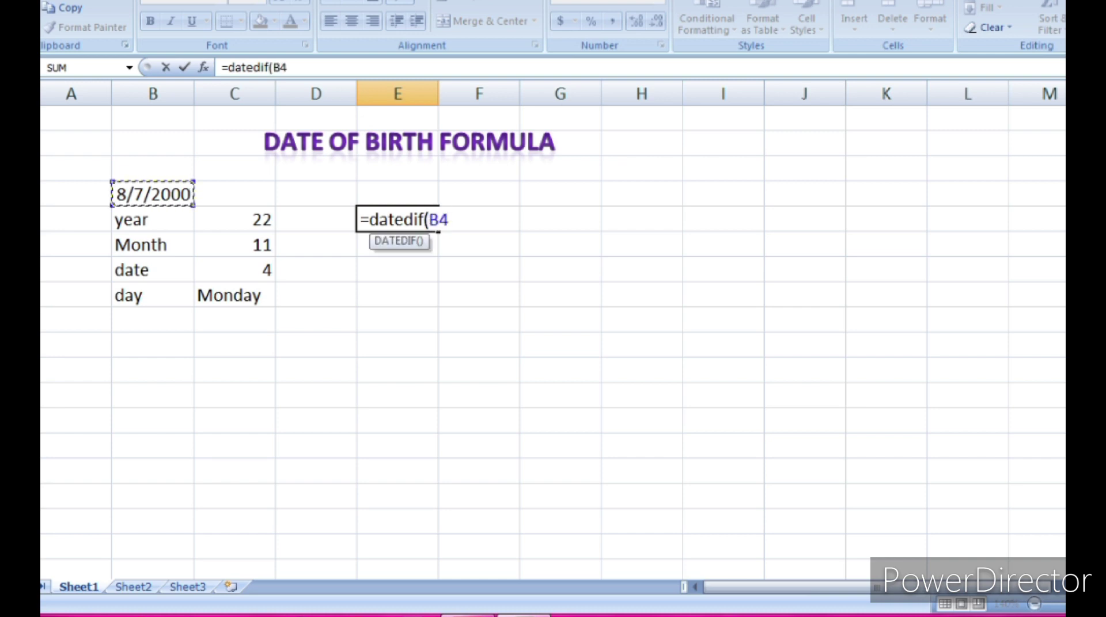
type(",")
type("today")
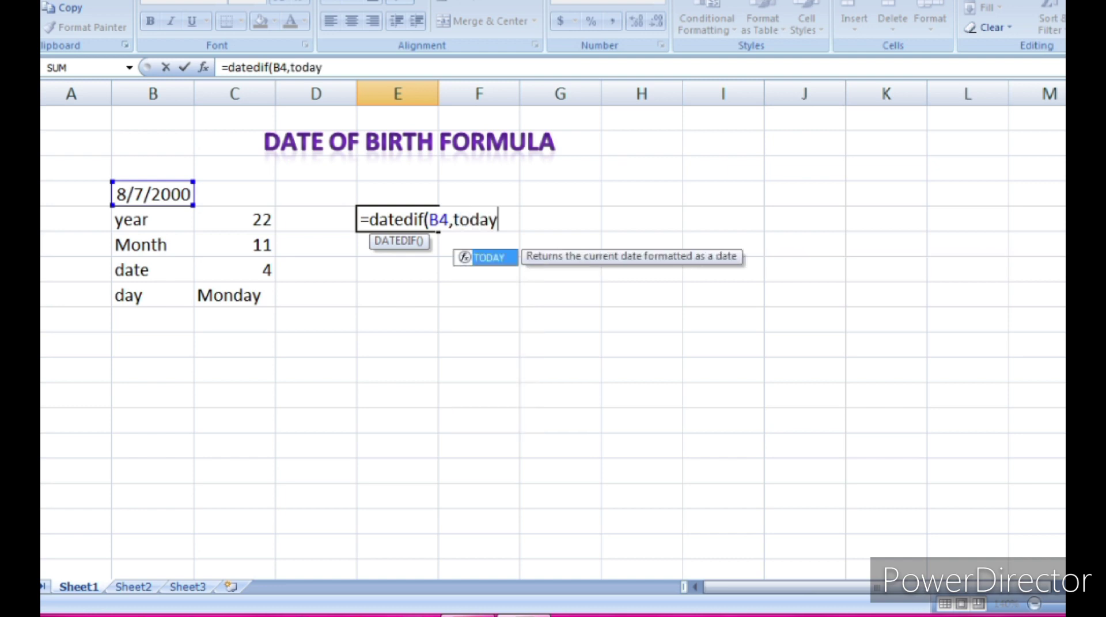
type("()")
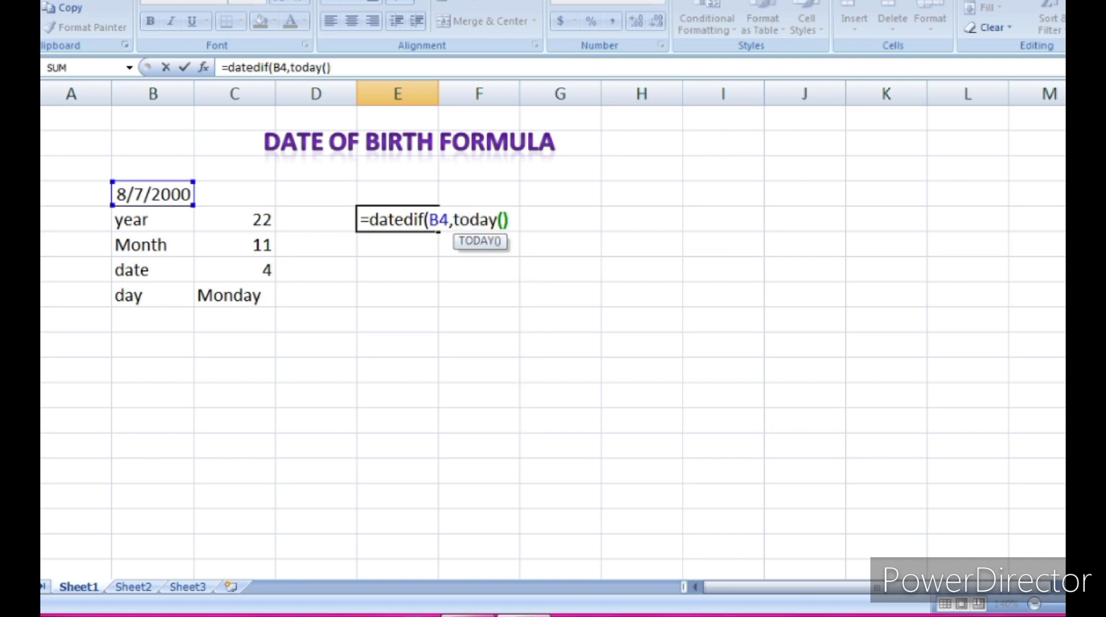
type(",\"")
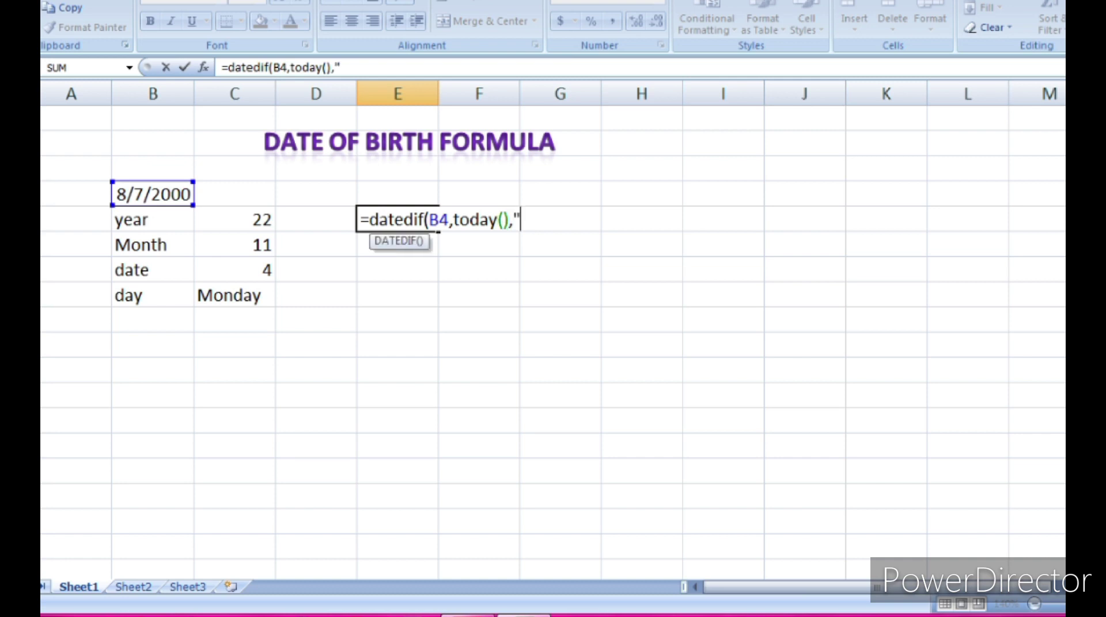
type("y")
type("\")")
key("Return")
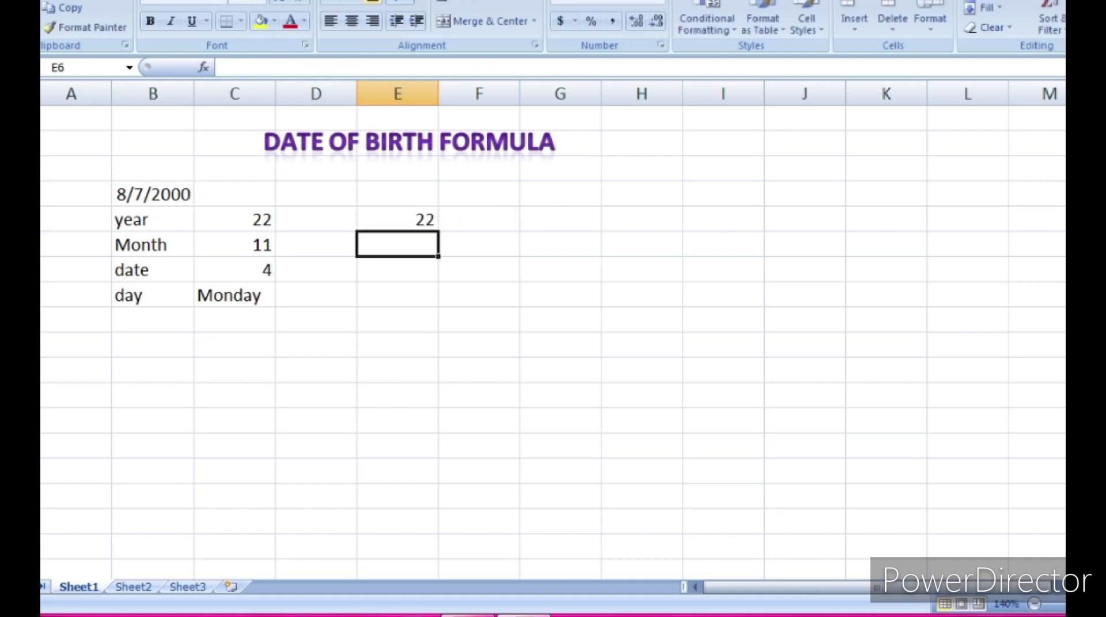
Step: Enter =DATEDIF(B4,TODAY(),"ym") in E6, giving 5 months
type("=")
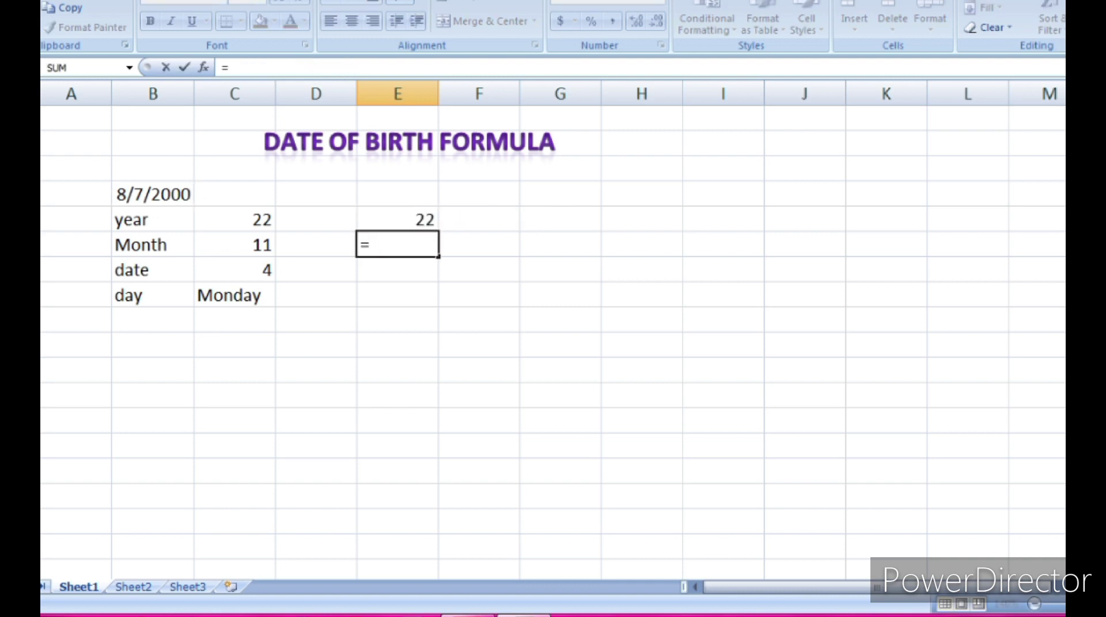
type("da")
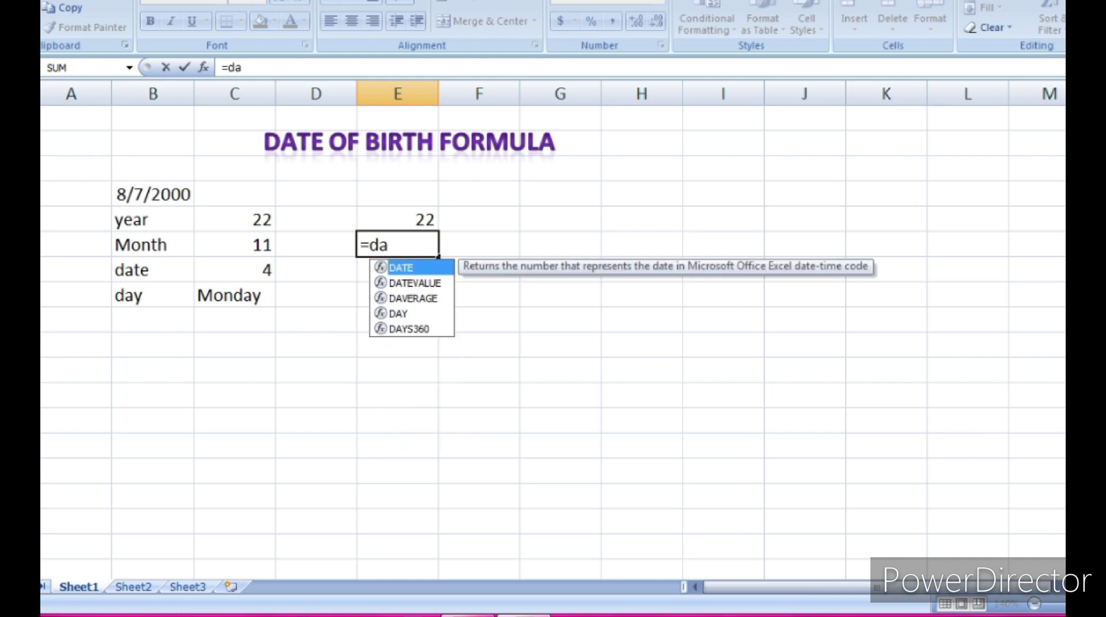
type("tedif")
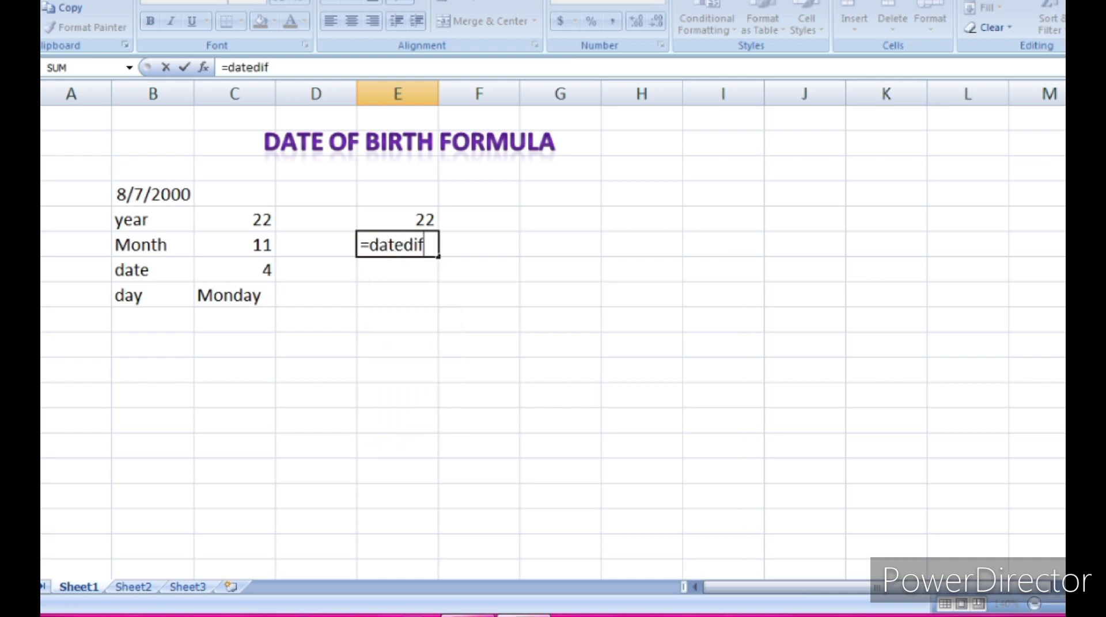
type("(")
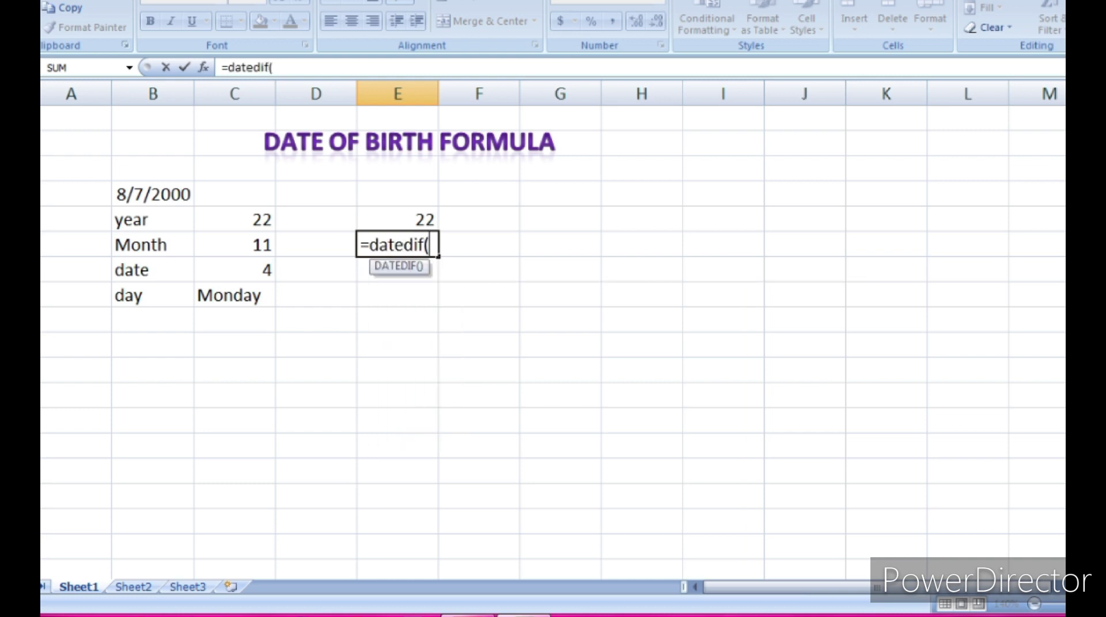
left_click(152, 194)
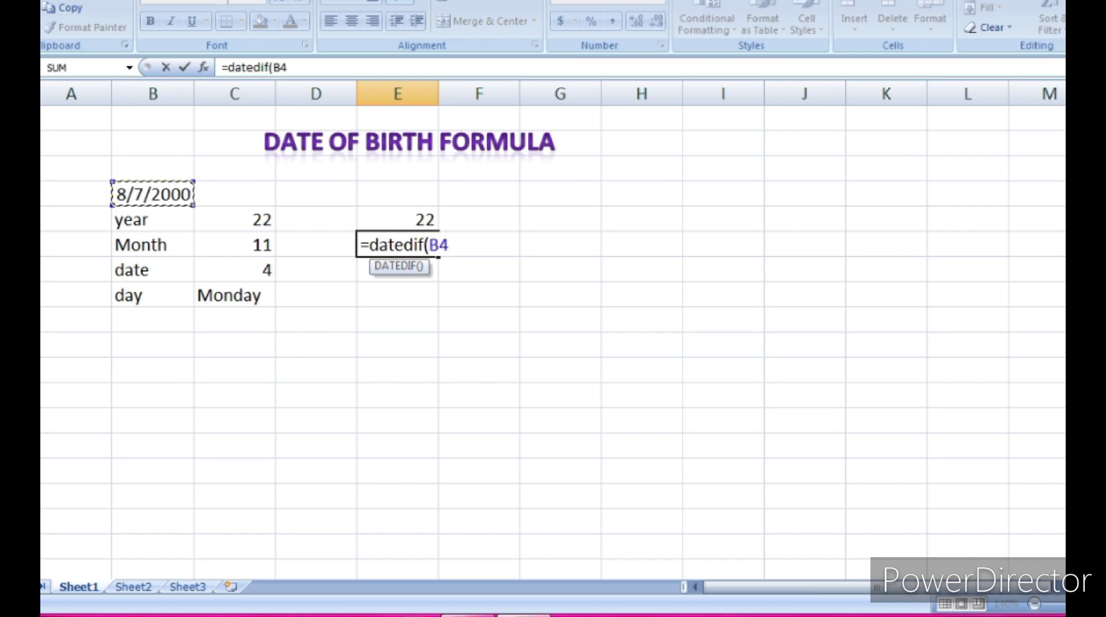
type(",")
type("t")
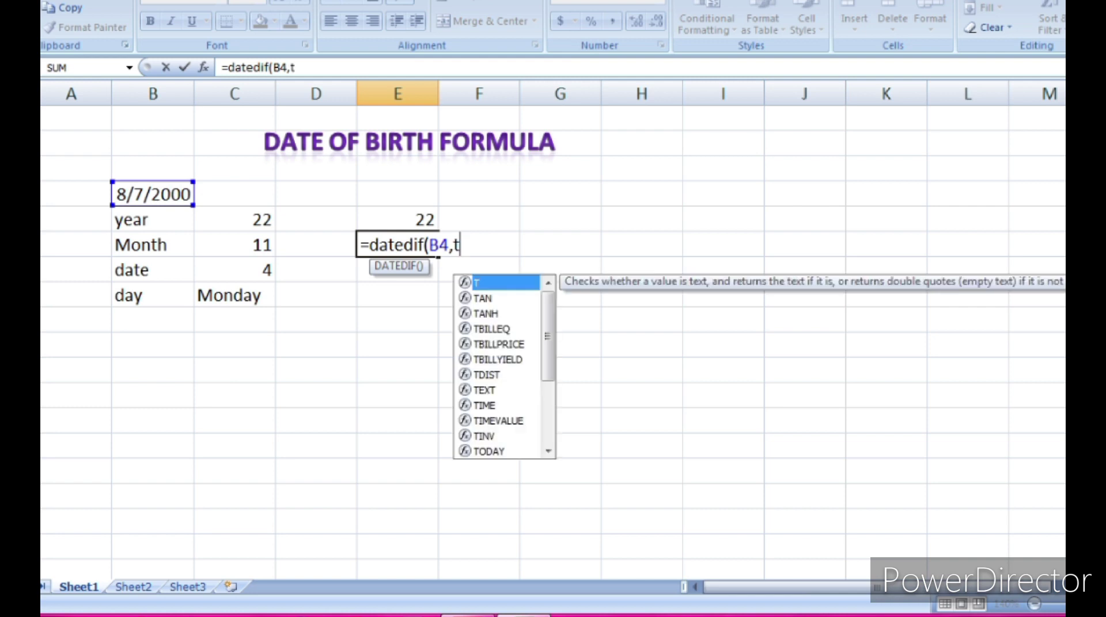
type("oday")
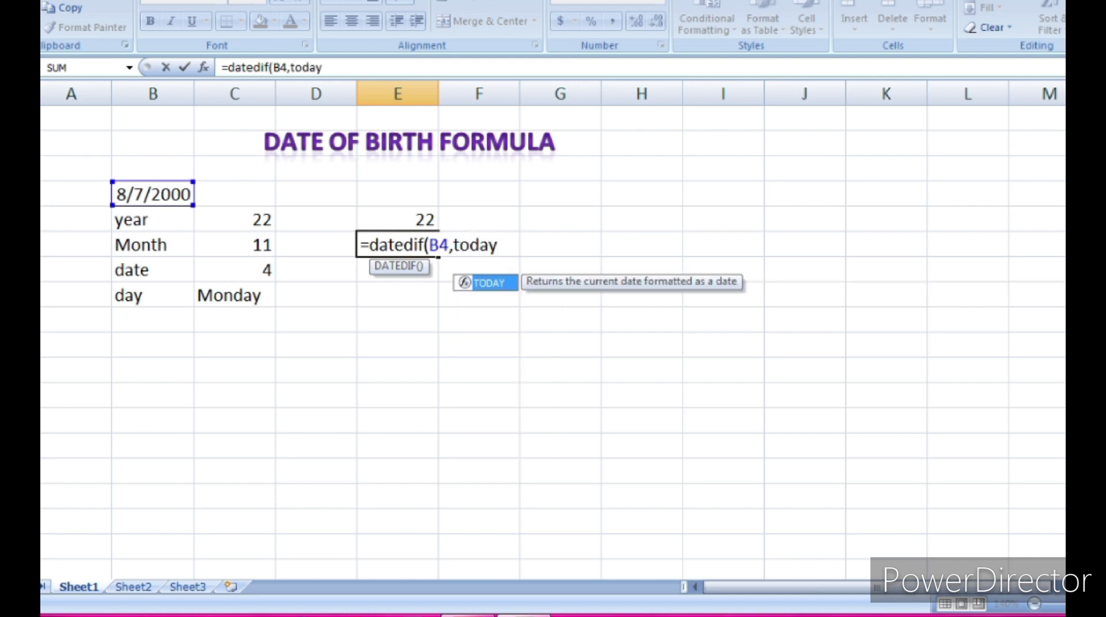
type("()")
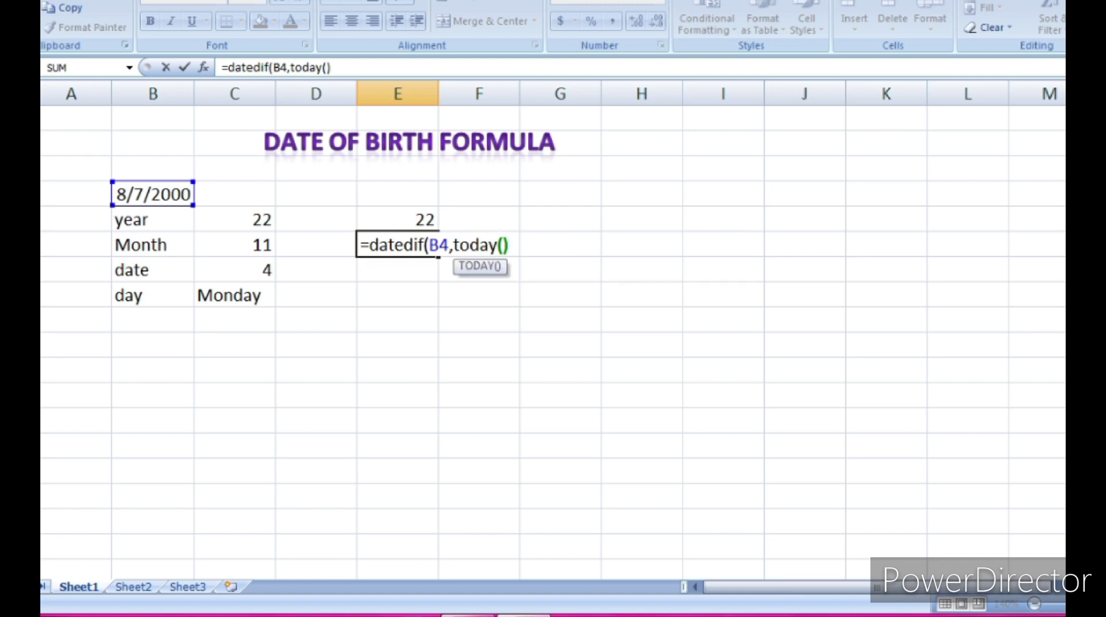
type(",\"")
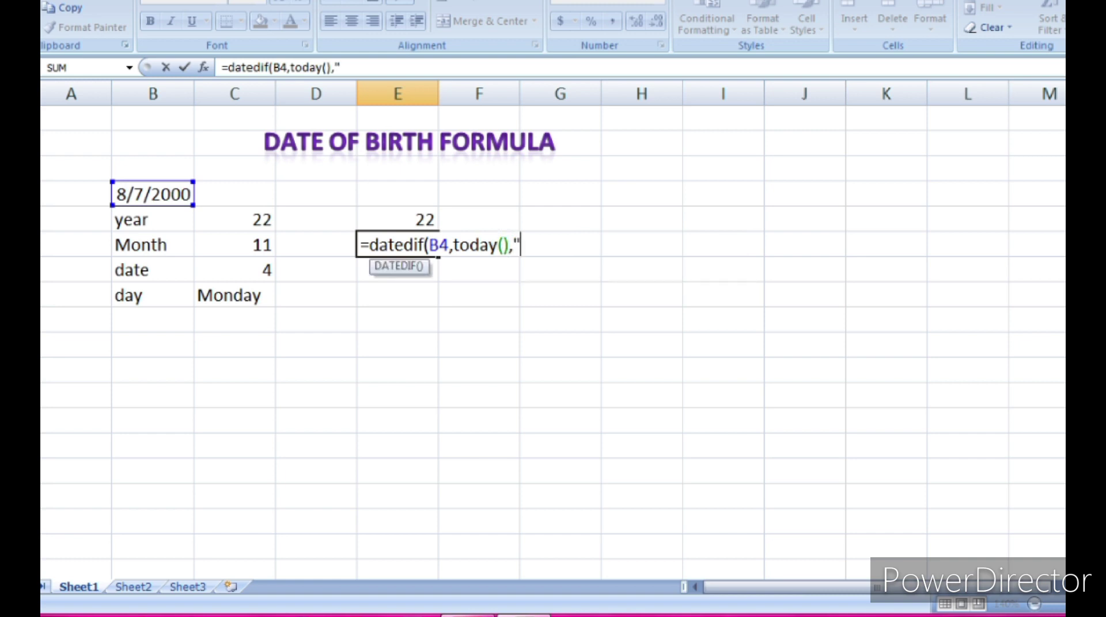
type("ym")
type("\"")
type(")")
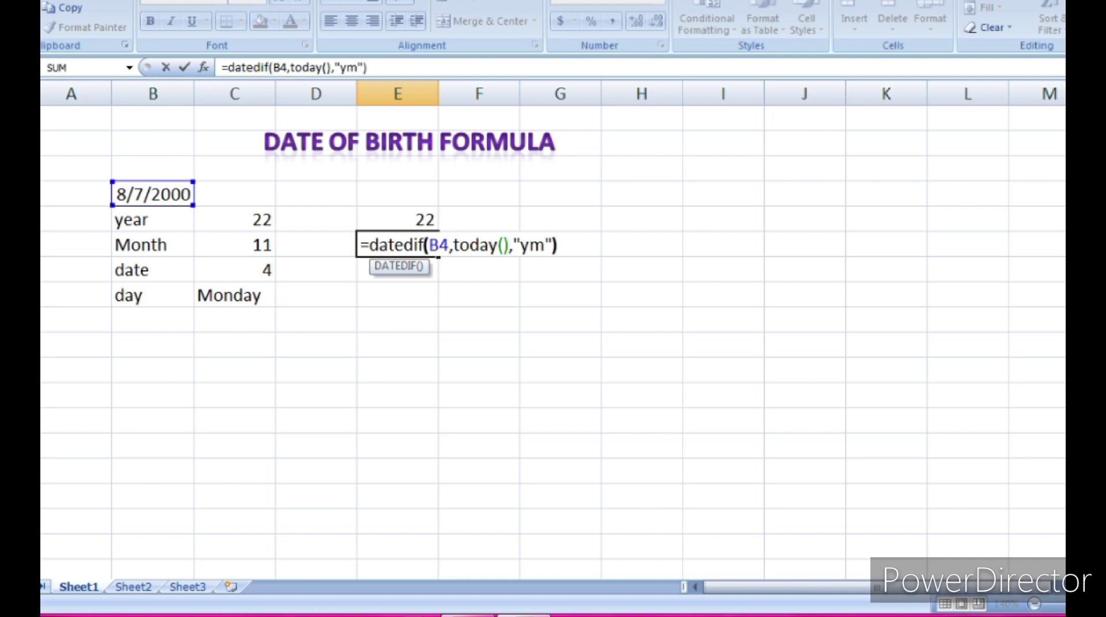
key("Return")
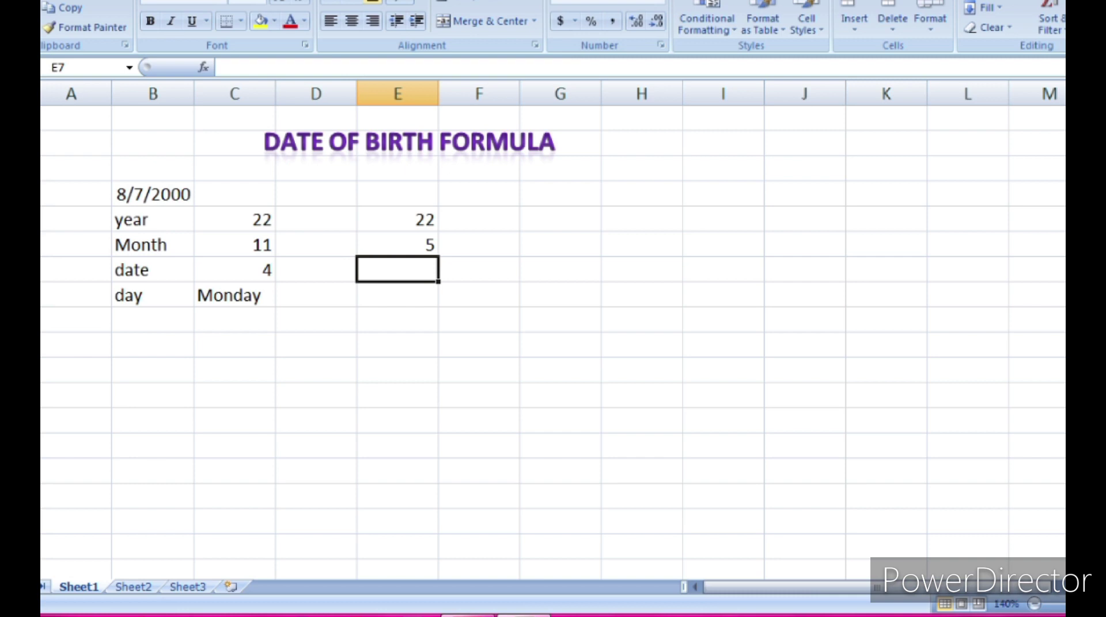
left_click(397, 245)
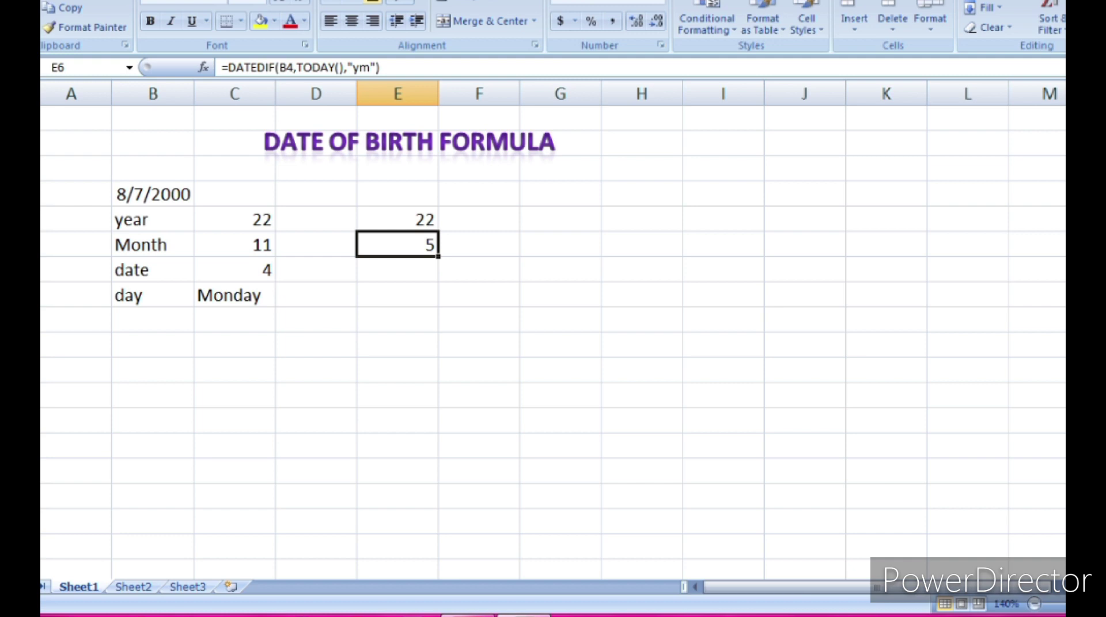
type("=")
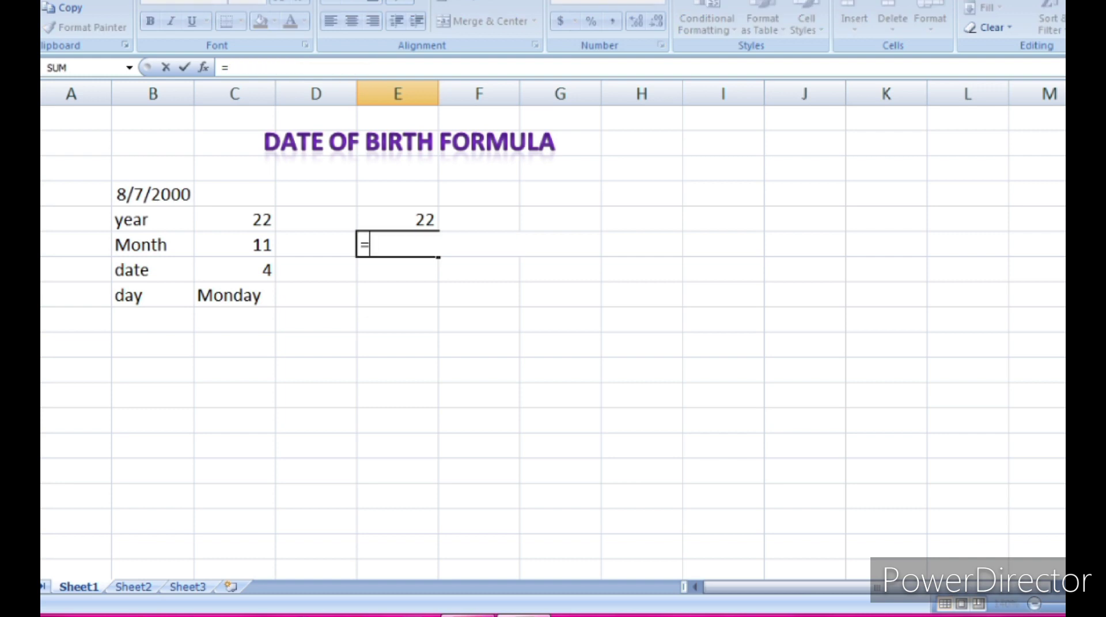
key("Escape")
key("F2")
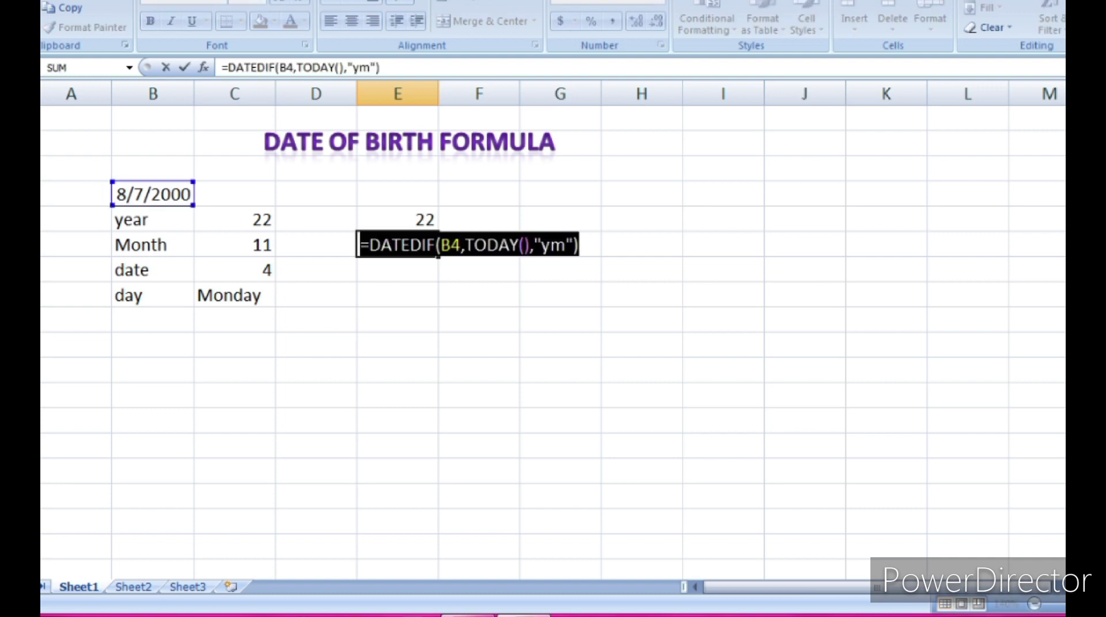
key("Return")
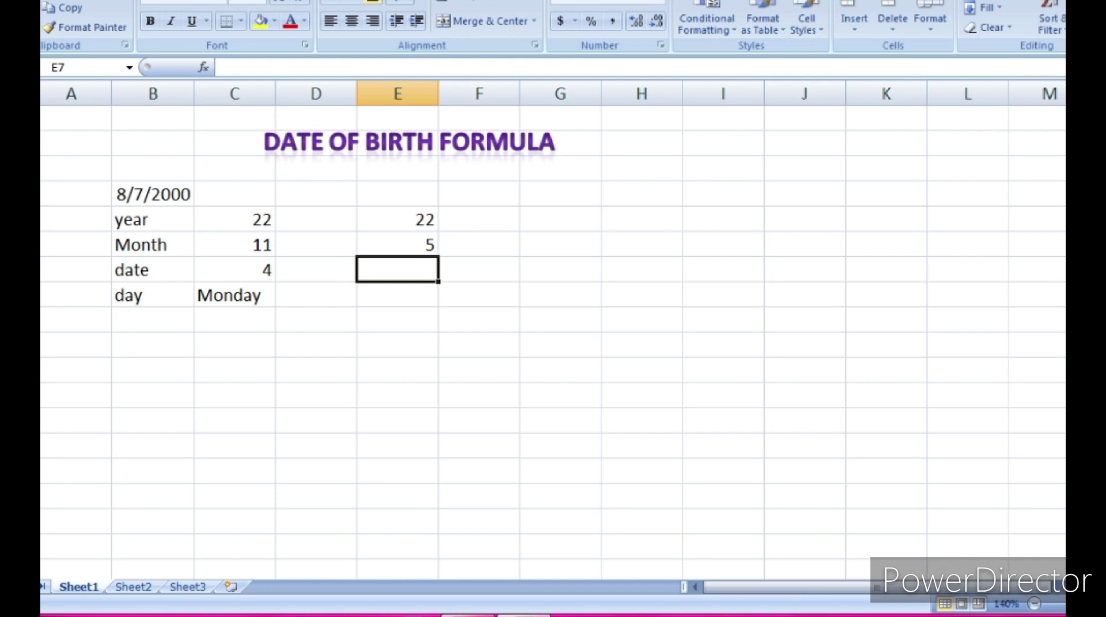
left_click(234, 245)
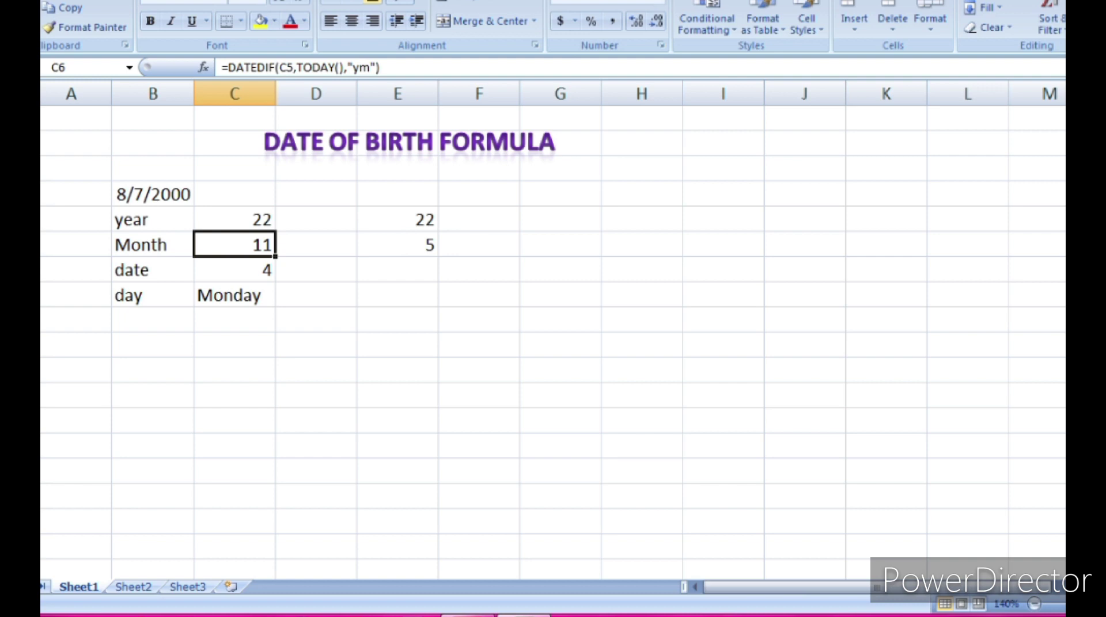
Step: Delete the old 22 and 5 results from E5:E10
left_click(397, 220)
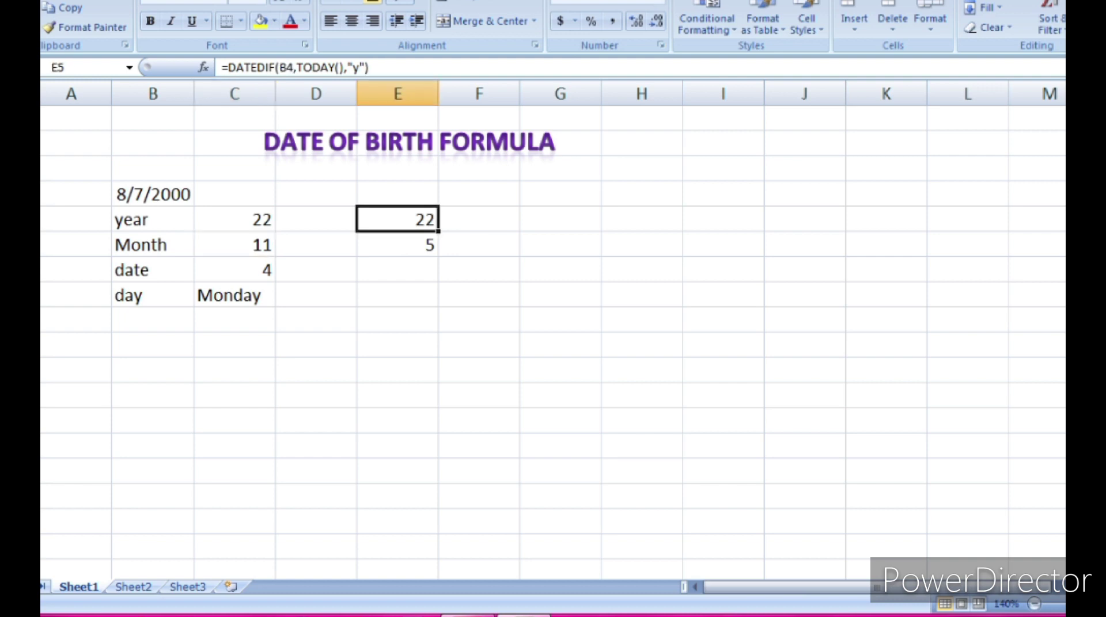
left_click_drag(403, 231, 397, 346)
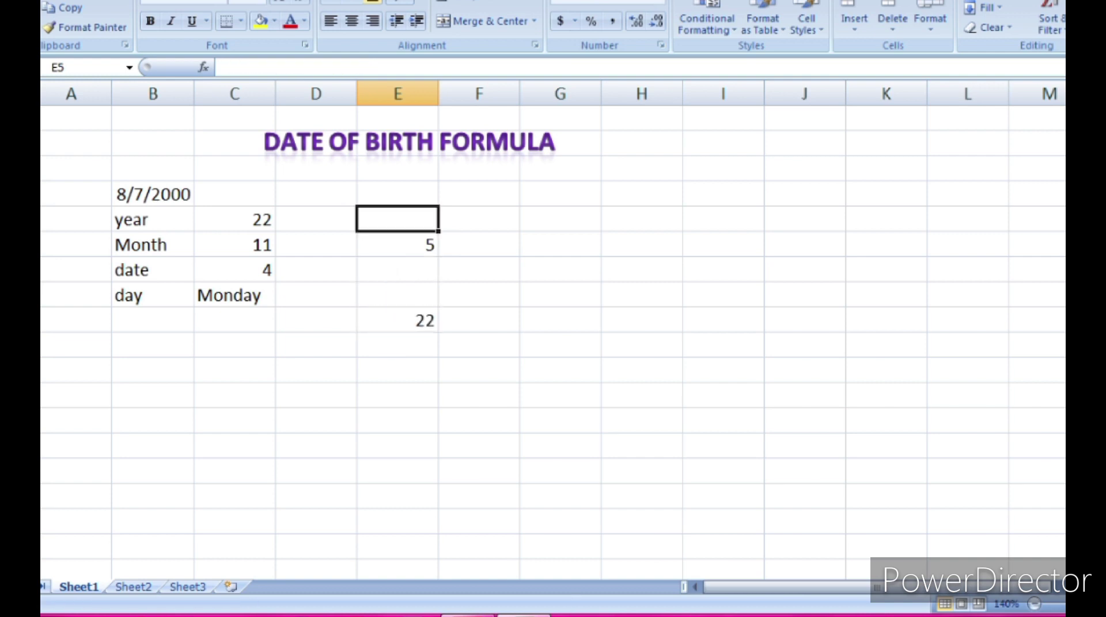
left_click(397, 346)
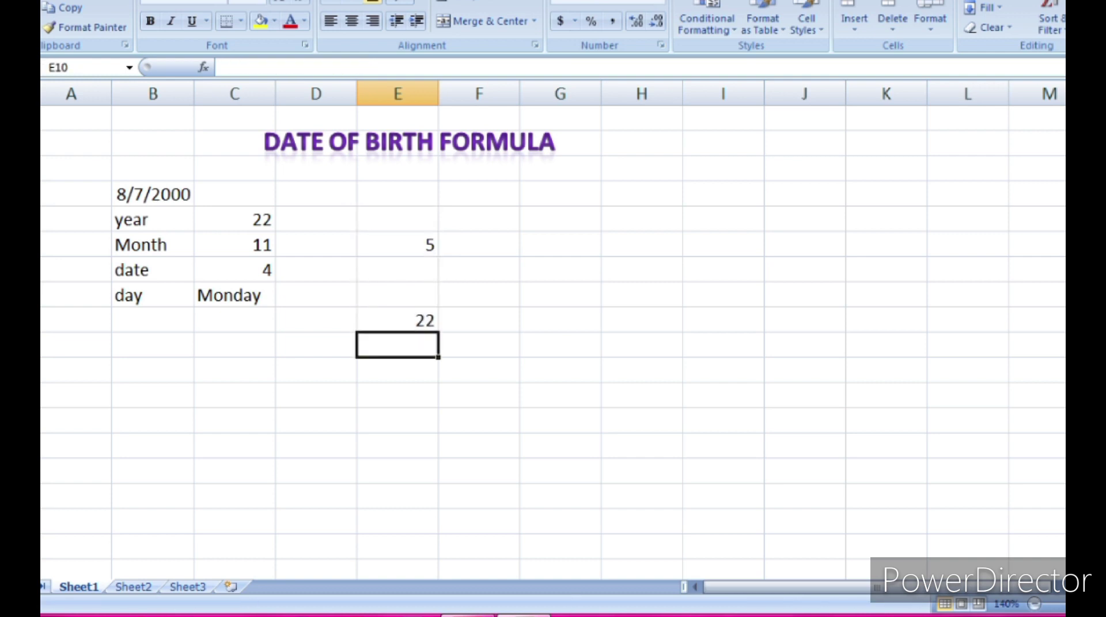
left_click_drag(397, 219, 397, 345)
key("Delete")
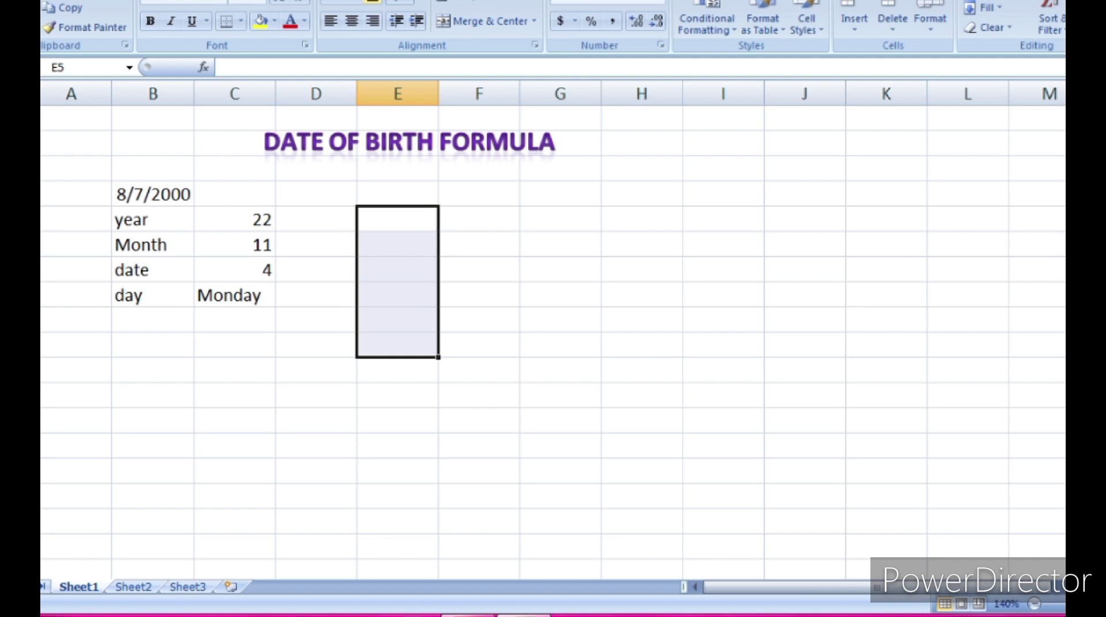
left_click(397, 194)
Step: Enter =DATEDIF(B4,TODAY(),"y") in E4 so it shows 22
type("=")
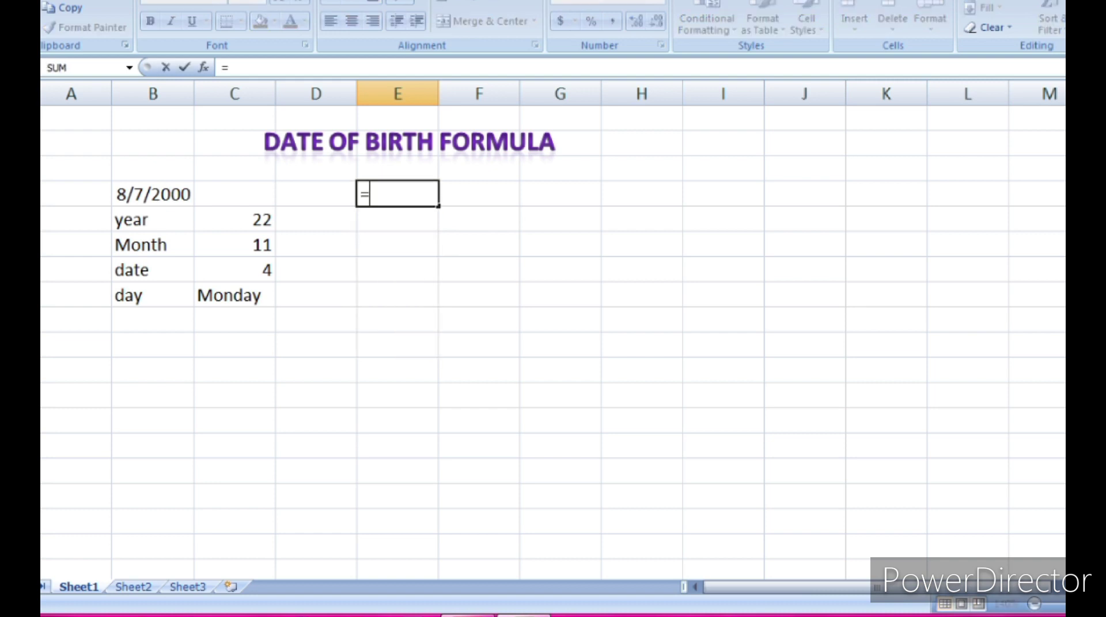
type("datedi")
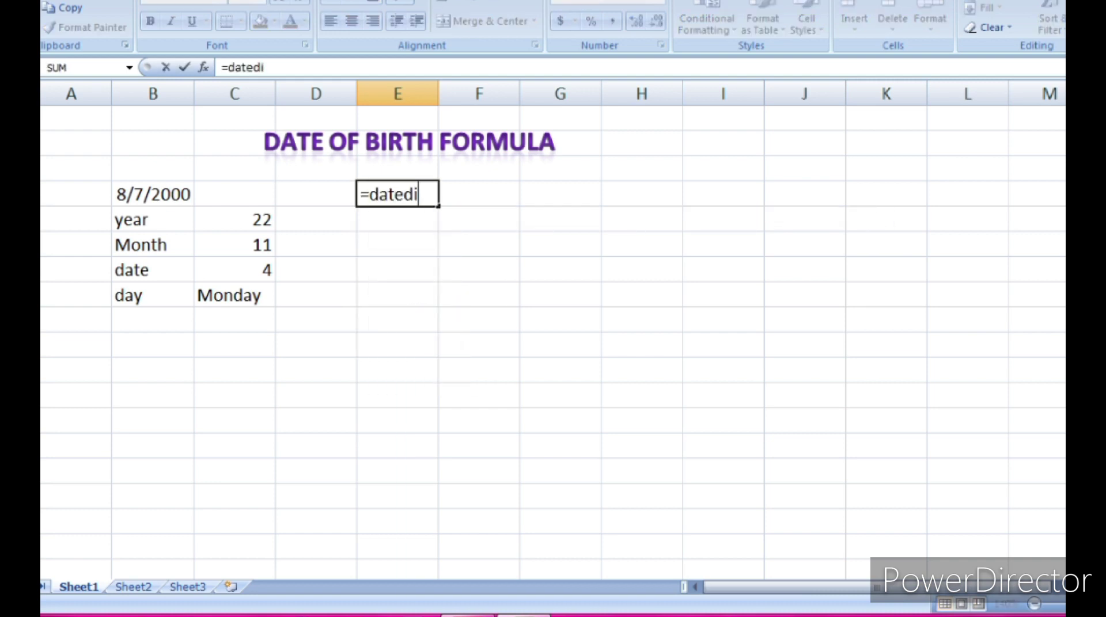
type("f(")
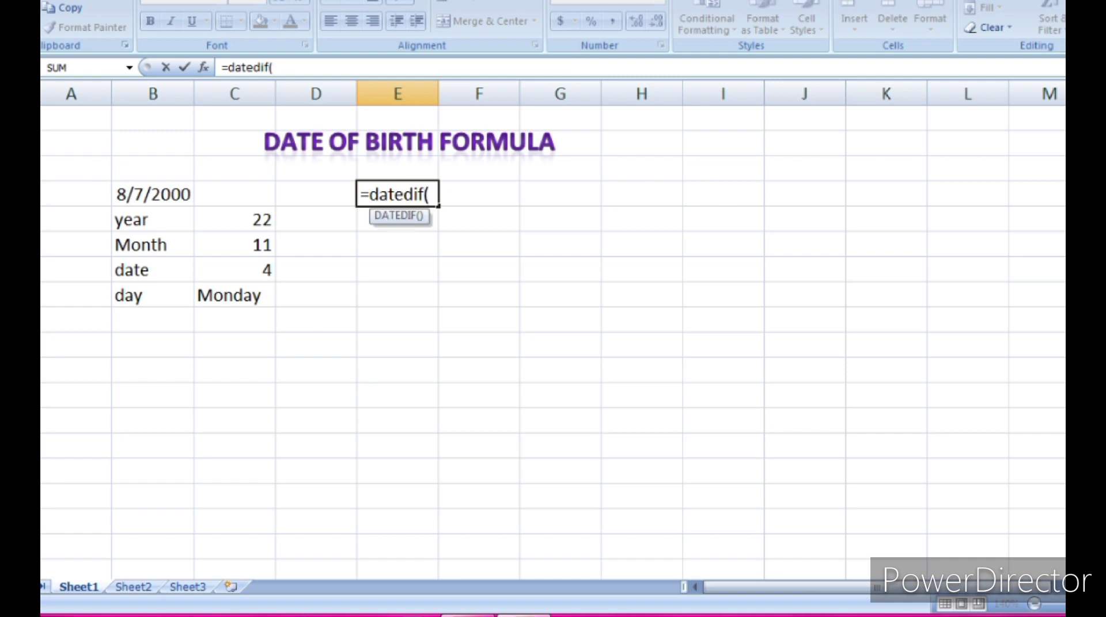
left_click(152, 194)
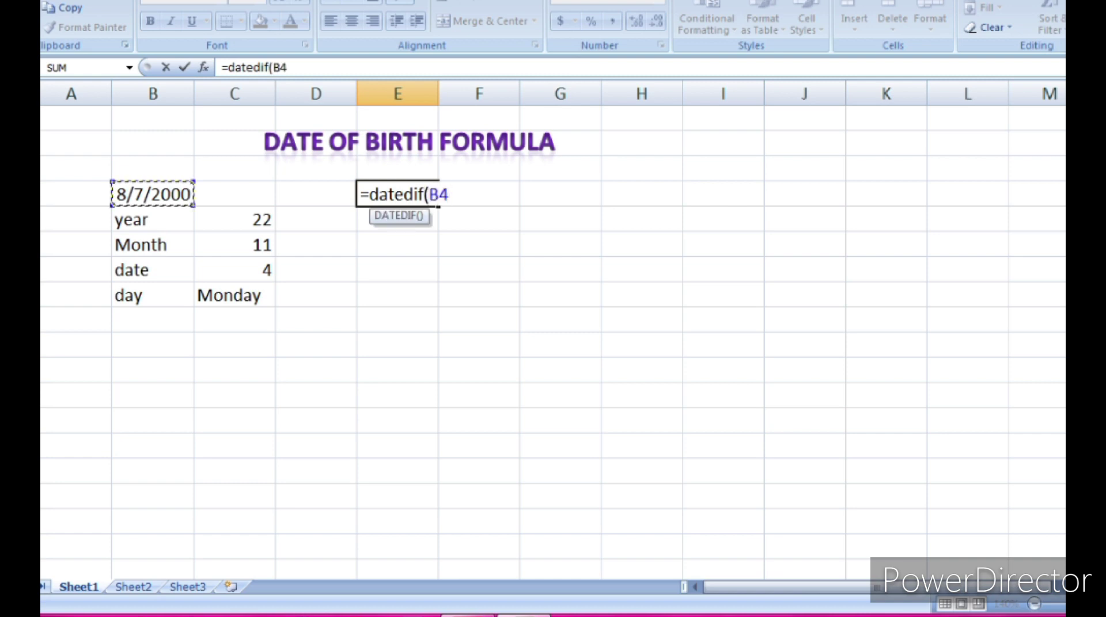
type(",t")
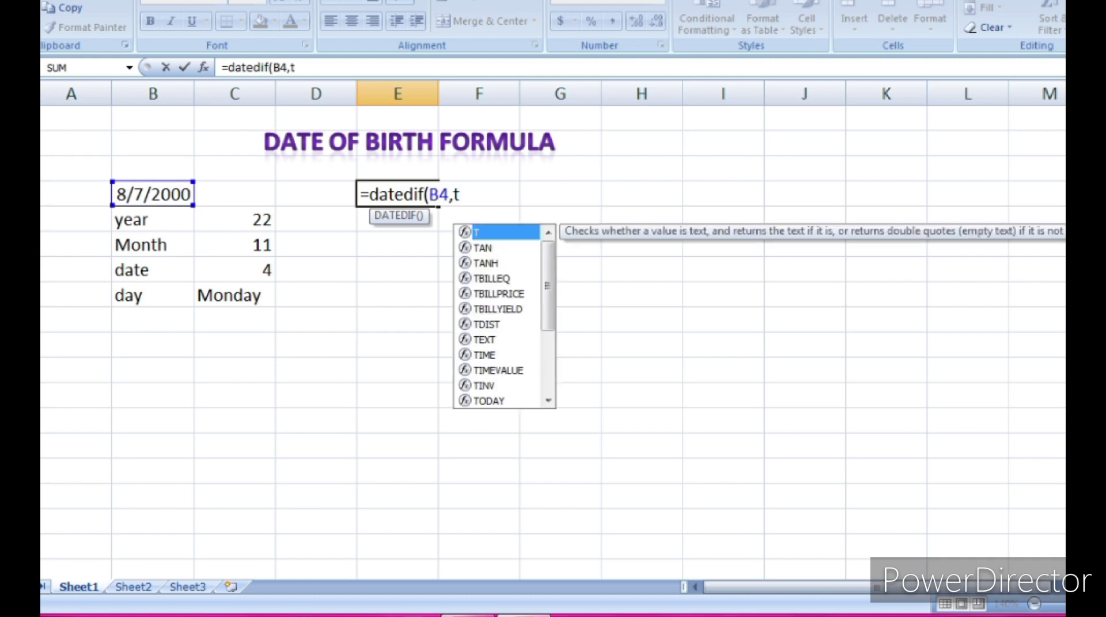
type("oday")
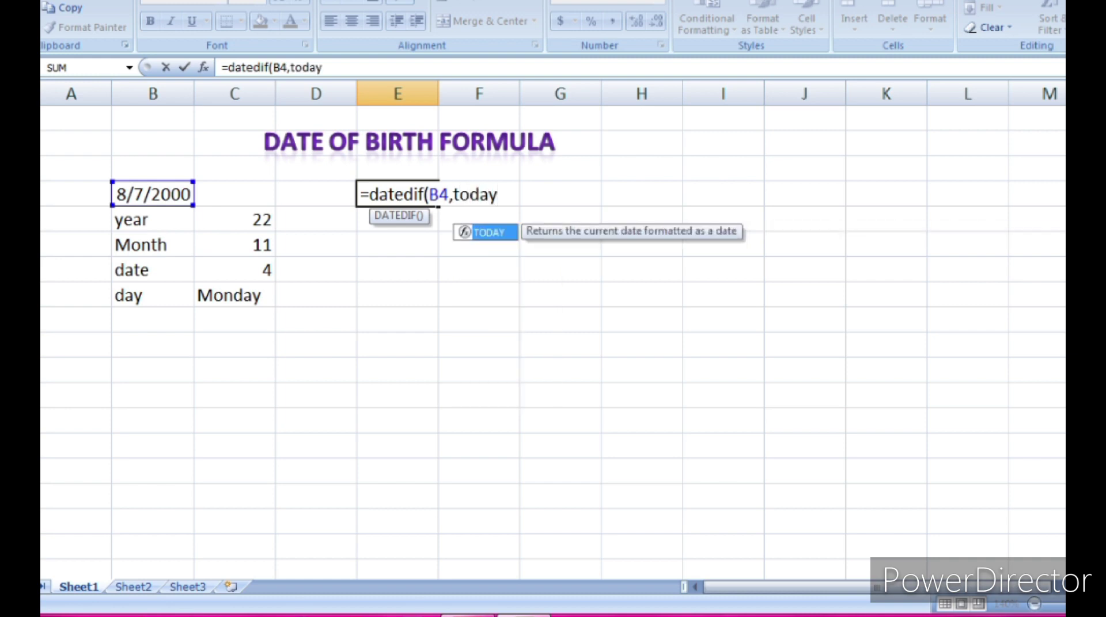
type("()")
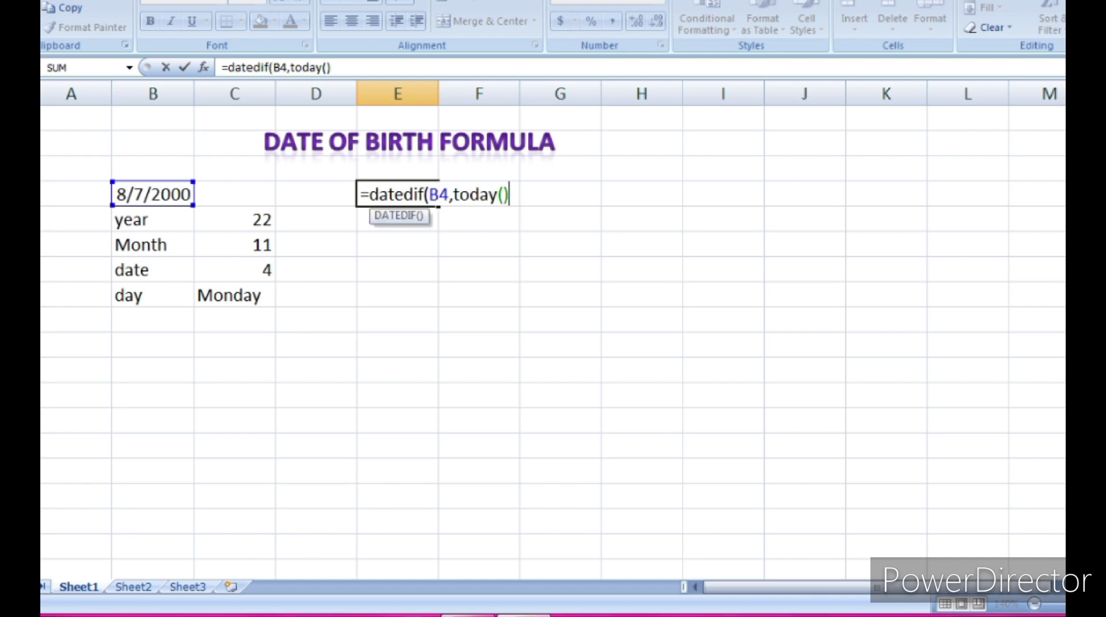
type(",\"y")
type("\")")
key("Return")
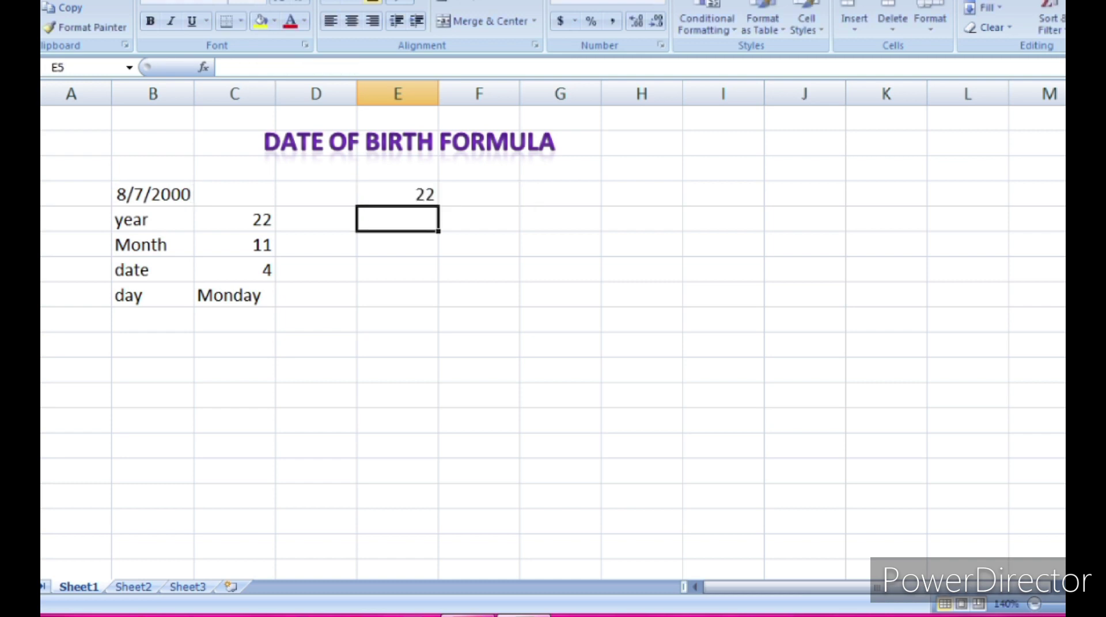
Step: Select E4 to check its =DATEDIF(B4,TODAY(),"y") formula showing 22
left_click(397, 194)
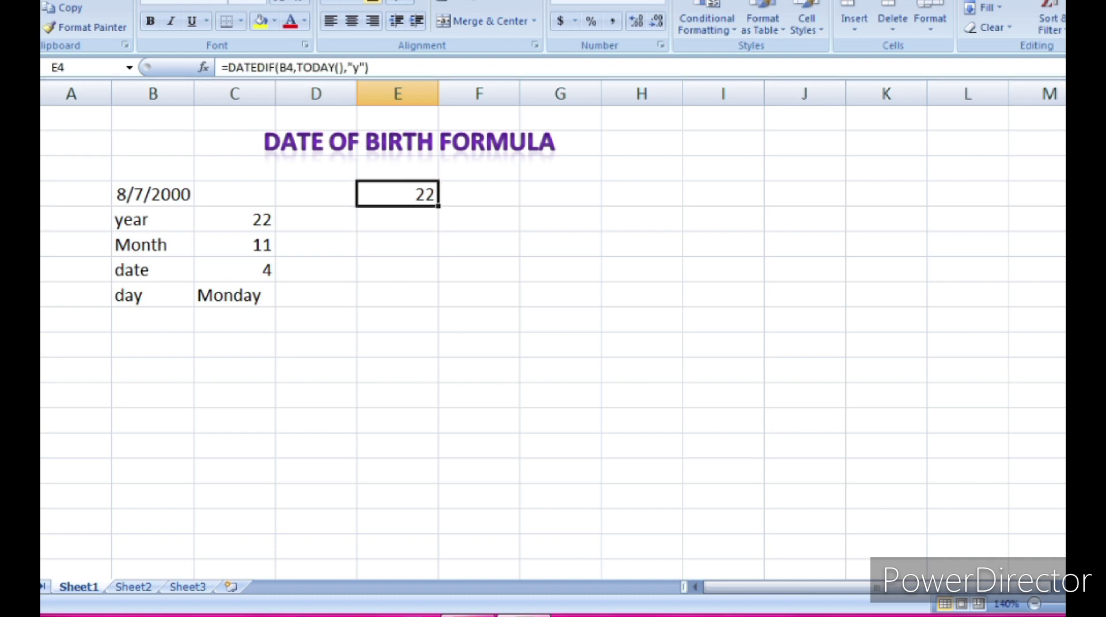